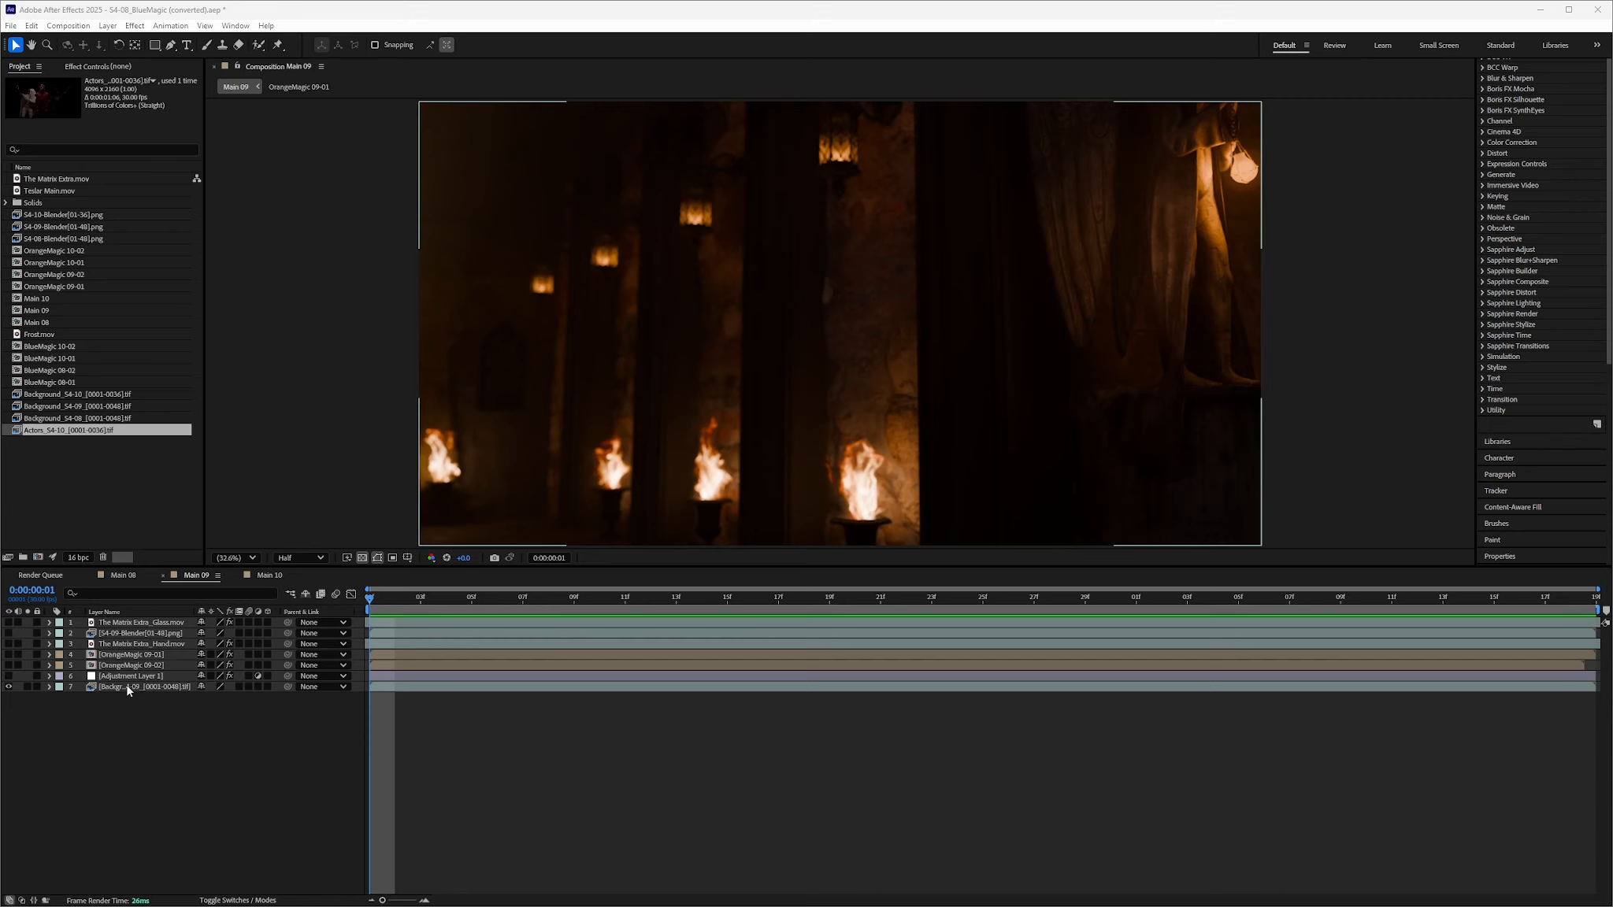
Scrub the Main 09 timeline to preview the first second of the torch-lit hallway plate
left_click_drag(373, 605, 381, 702)
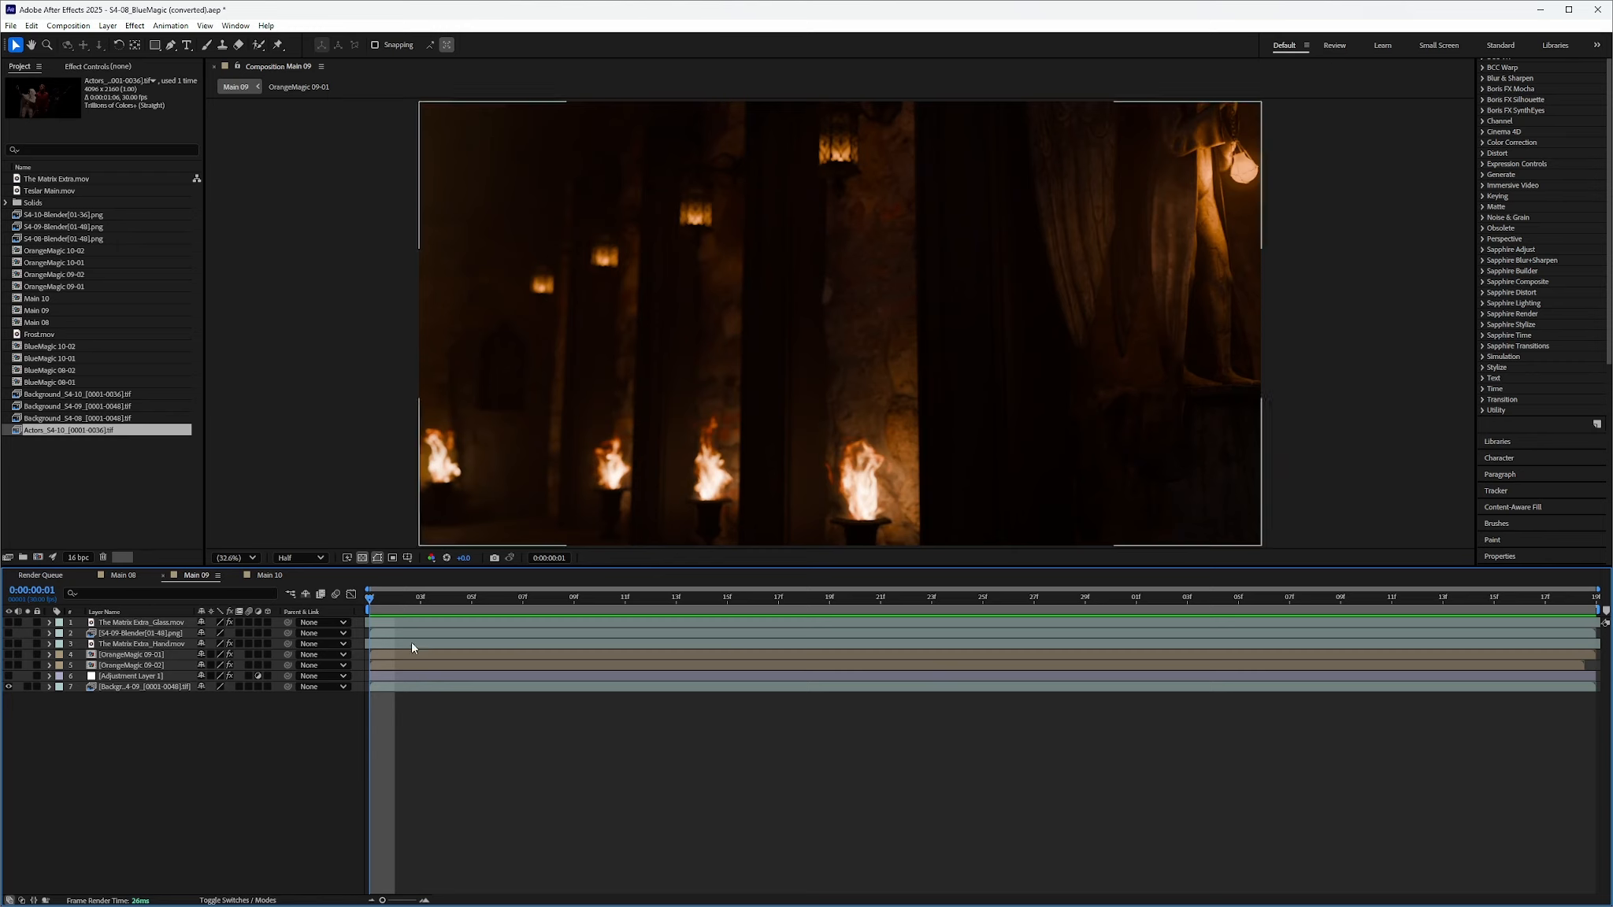
left_click_drag(417, 598, 374, 634)
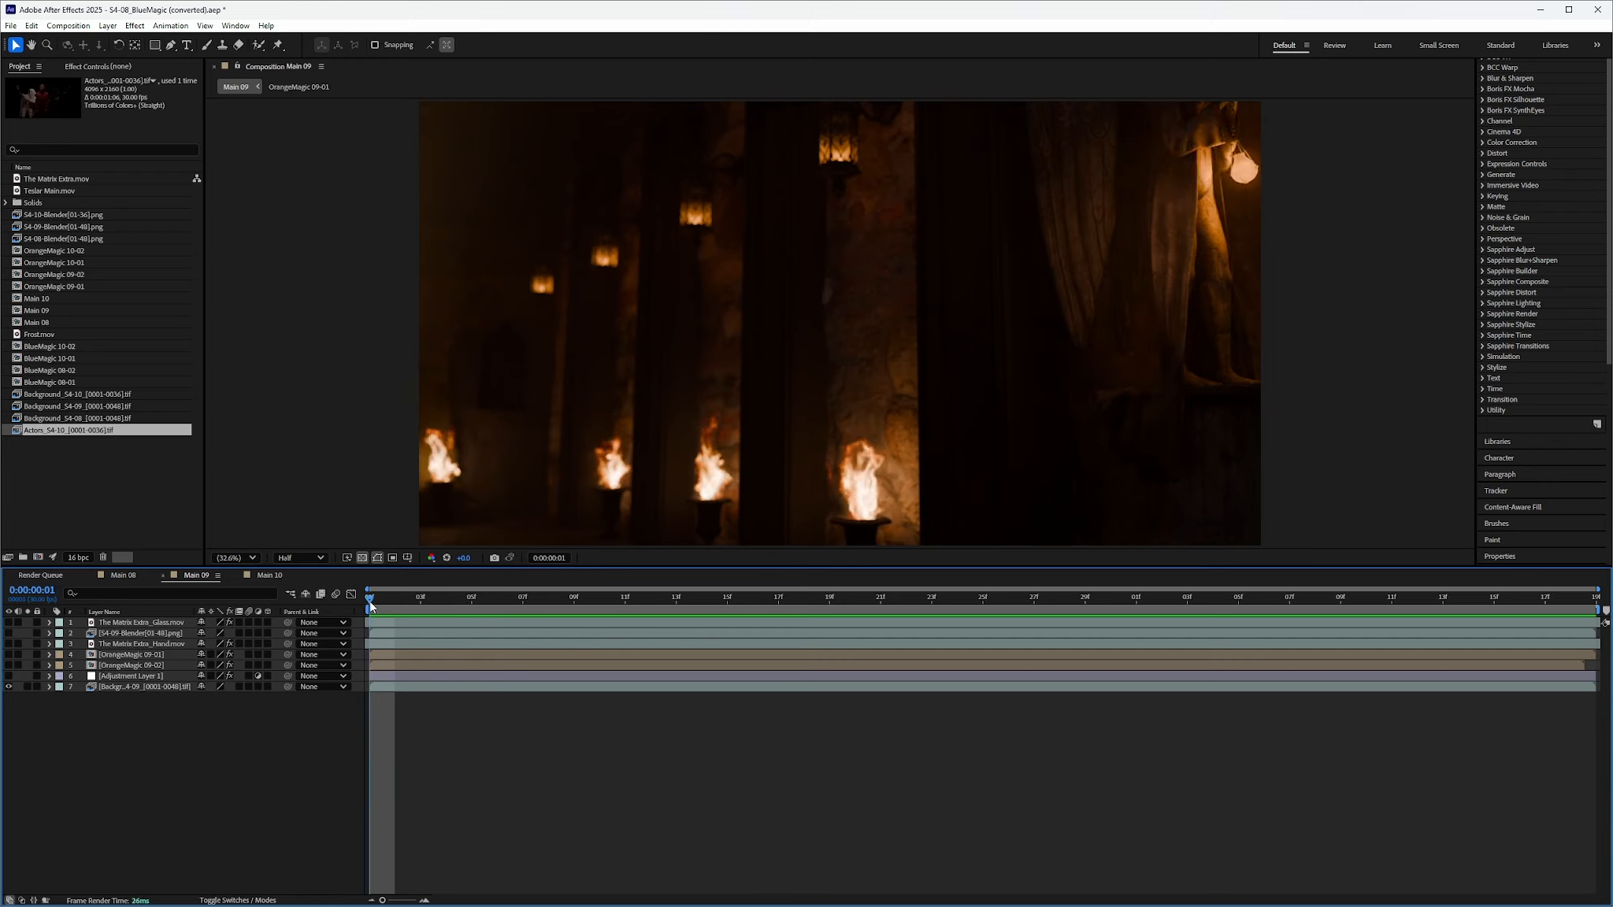
left_click_drag(371, 607, 373, 650)
Show The Matrix Extra_Glass.mov glow layer and check its animation in its own Layer panel
left_click(9, 622)
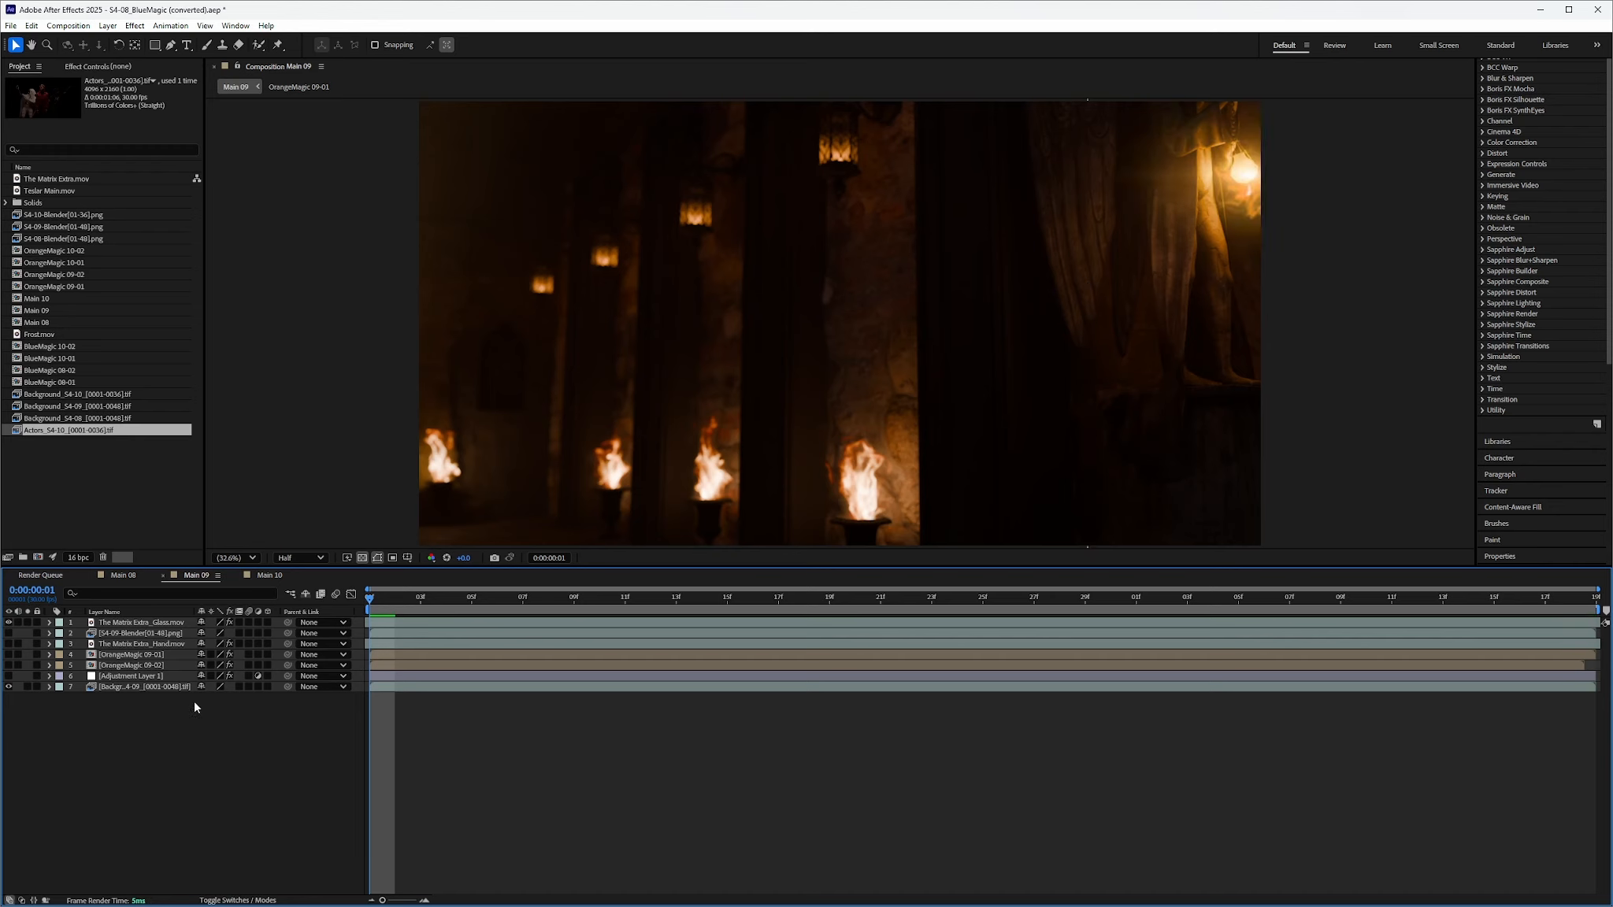
double_click(126, 623)
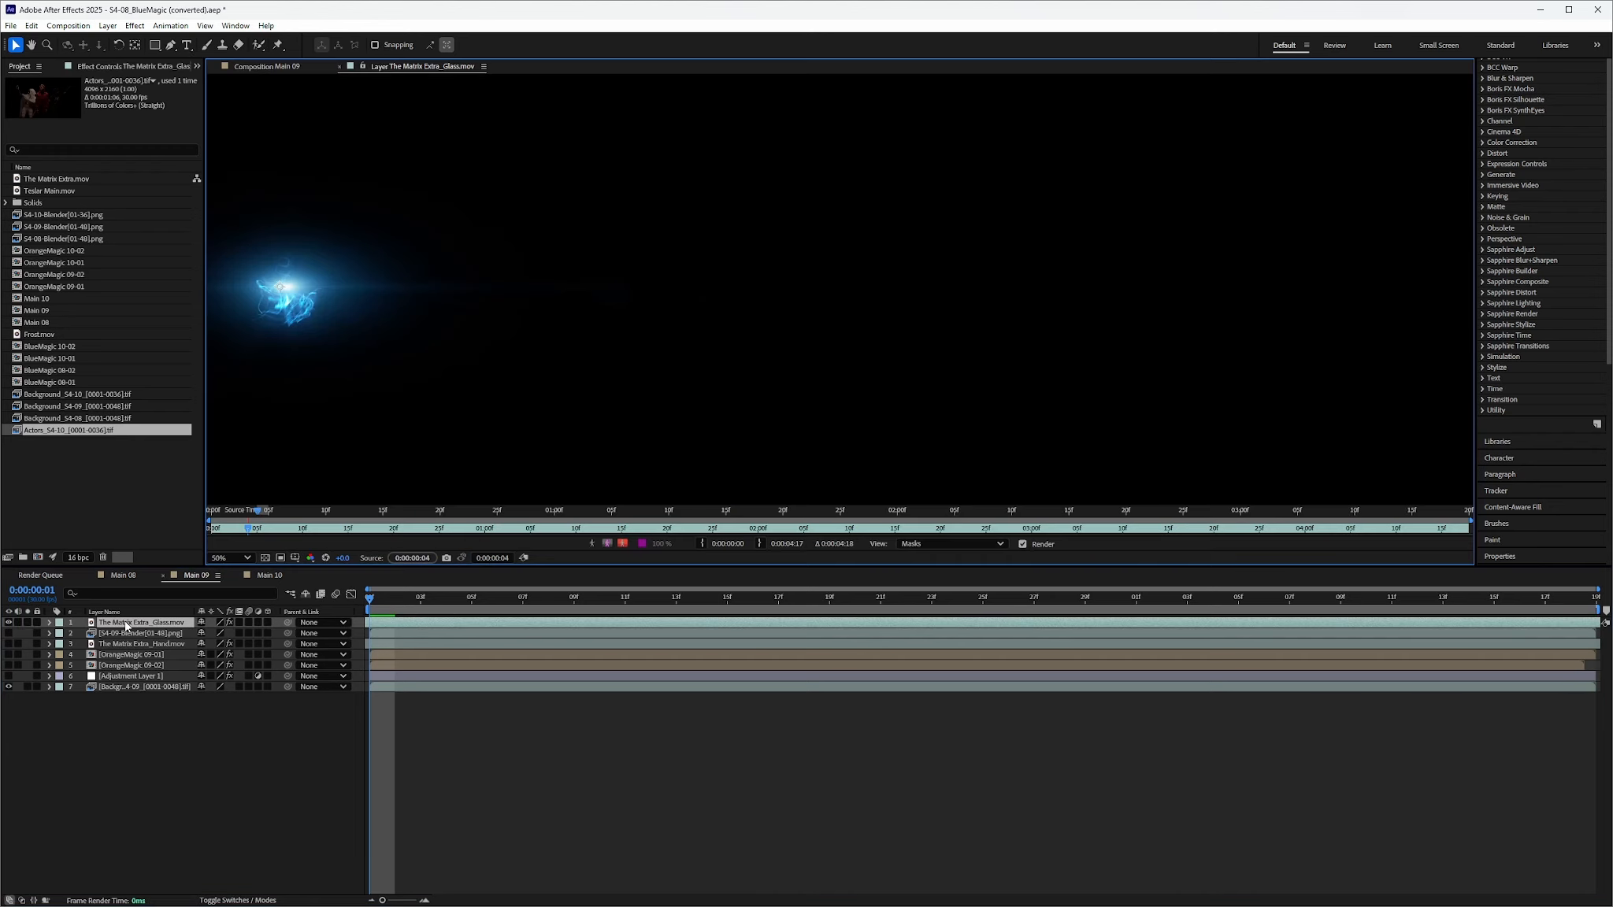
left_click_drag(370, 606, 351, 665)
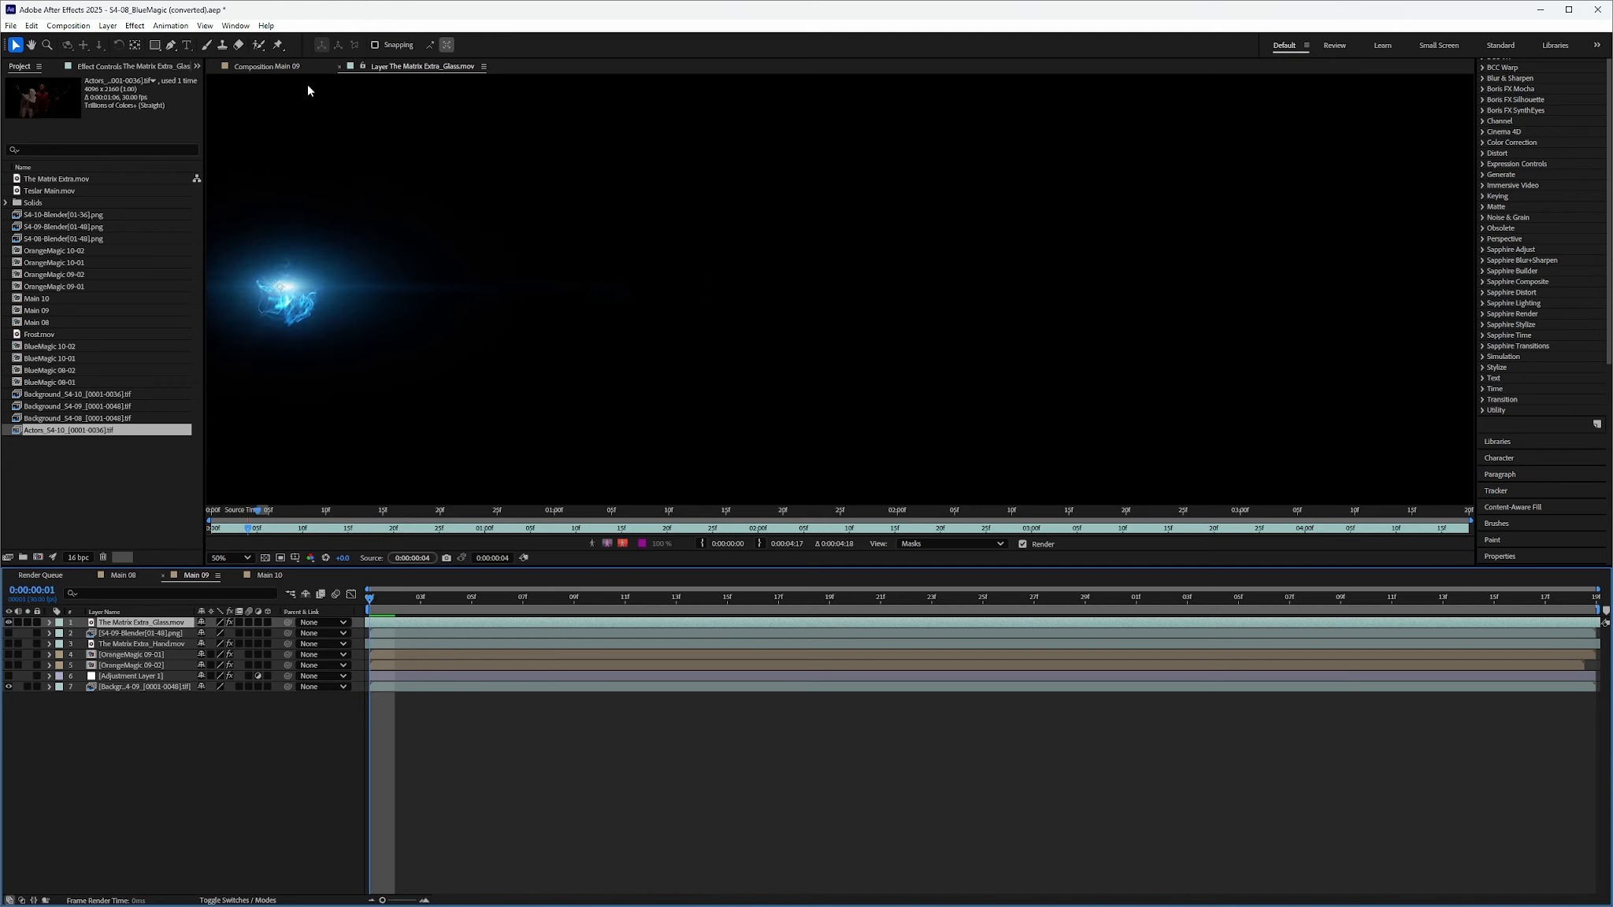
left_click(340, 64)
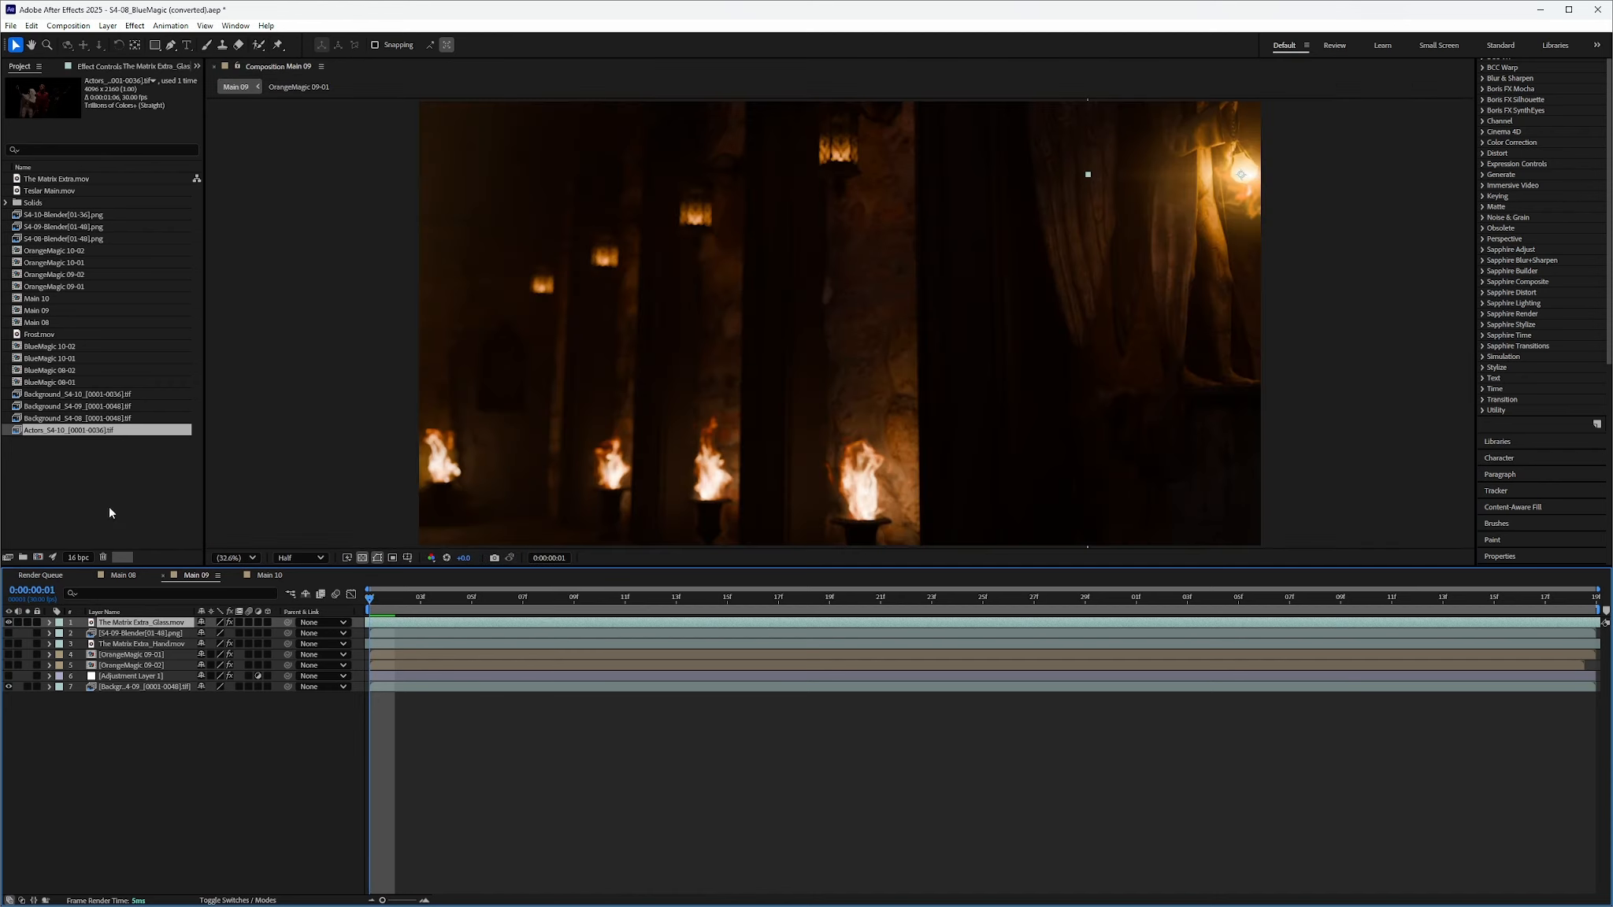
Toggle the glass layer's BCC Hue-Sat-Lightness and BCC Blur effects and preview the lantern glow
left_click(140, 68)
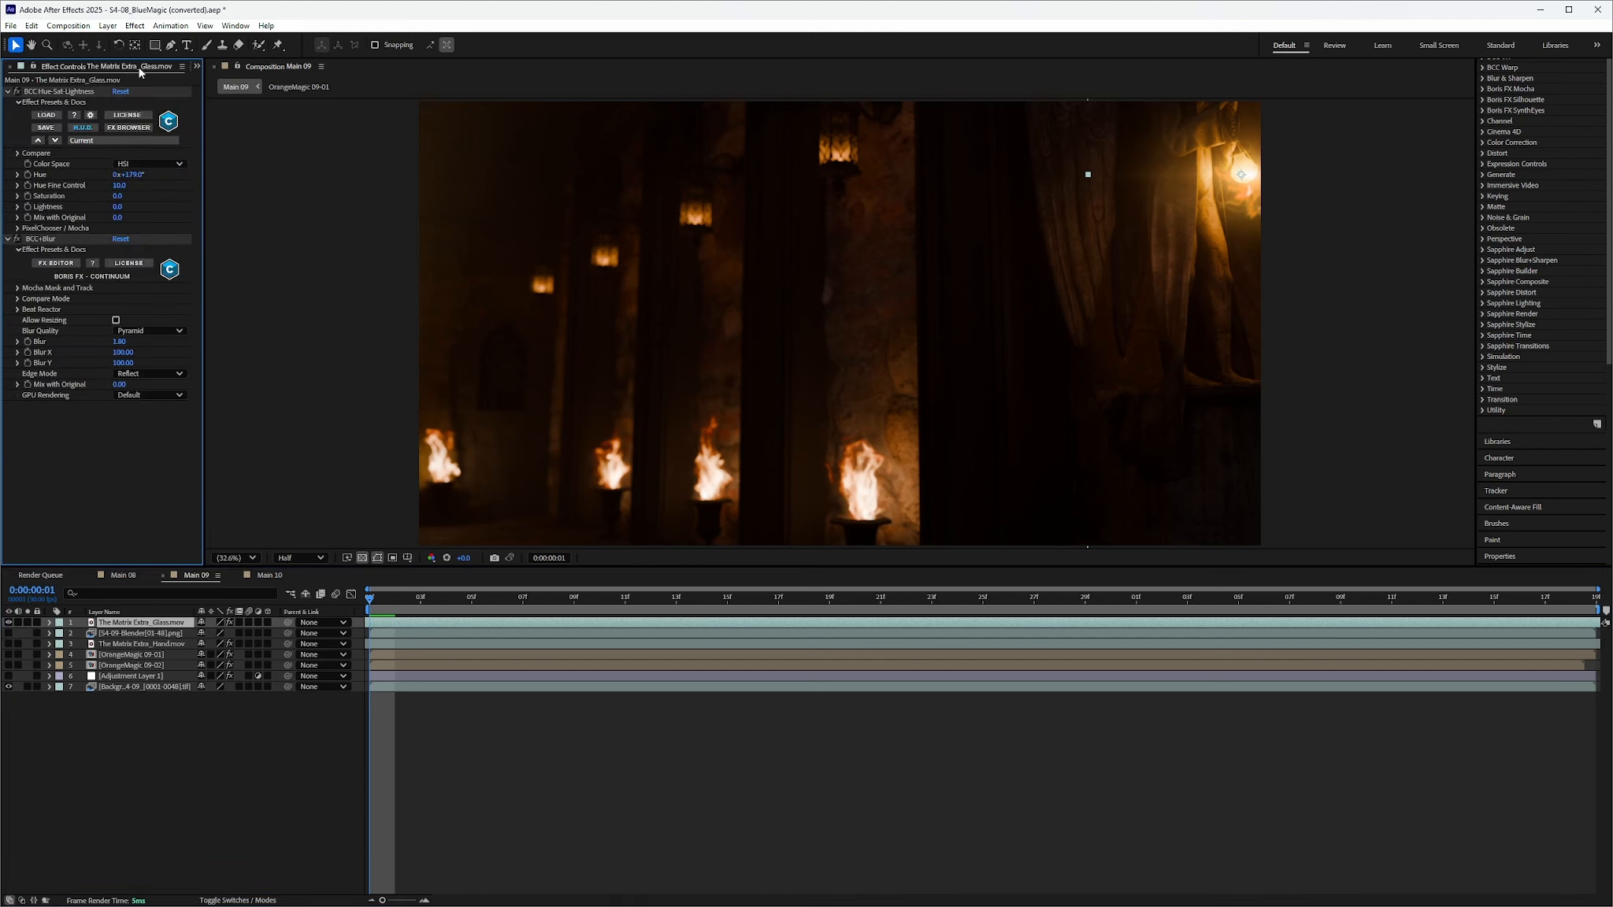
left_click(16, 91)
left_click(17, 91)
left_click(17, 239)
mouse_move(372, 605)
left_mouse_down()
mouse_move(800, 608)
mouse_move(370, 624)
left_mouse_up()
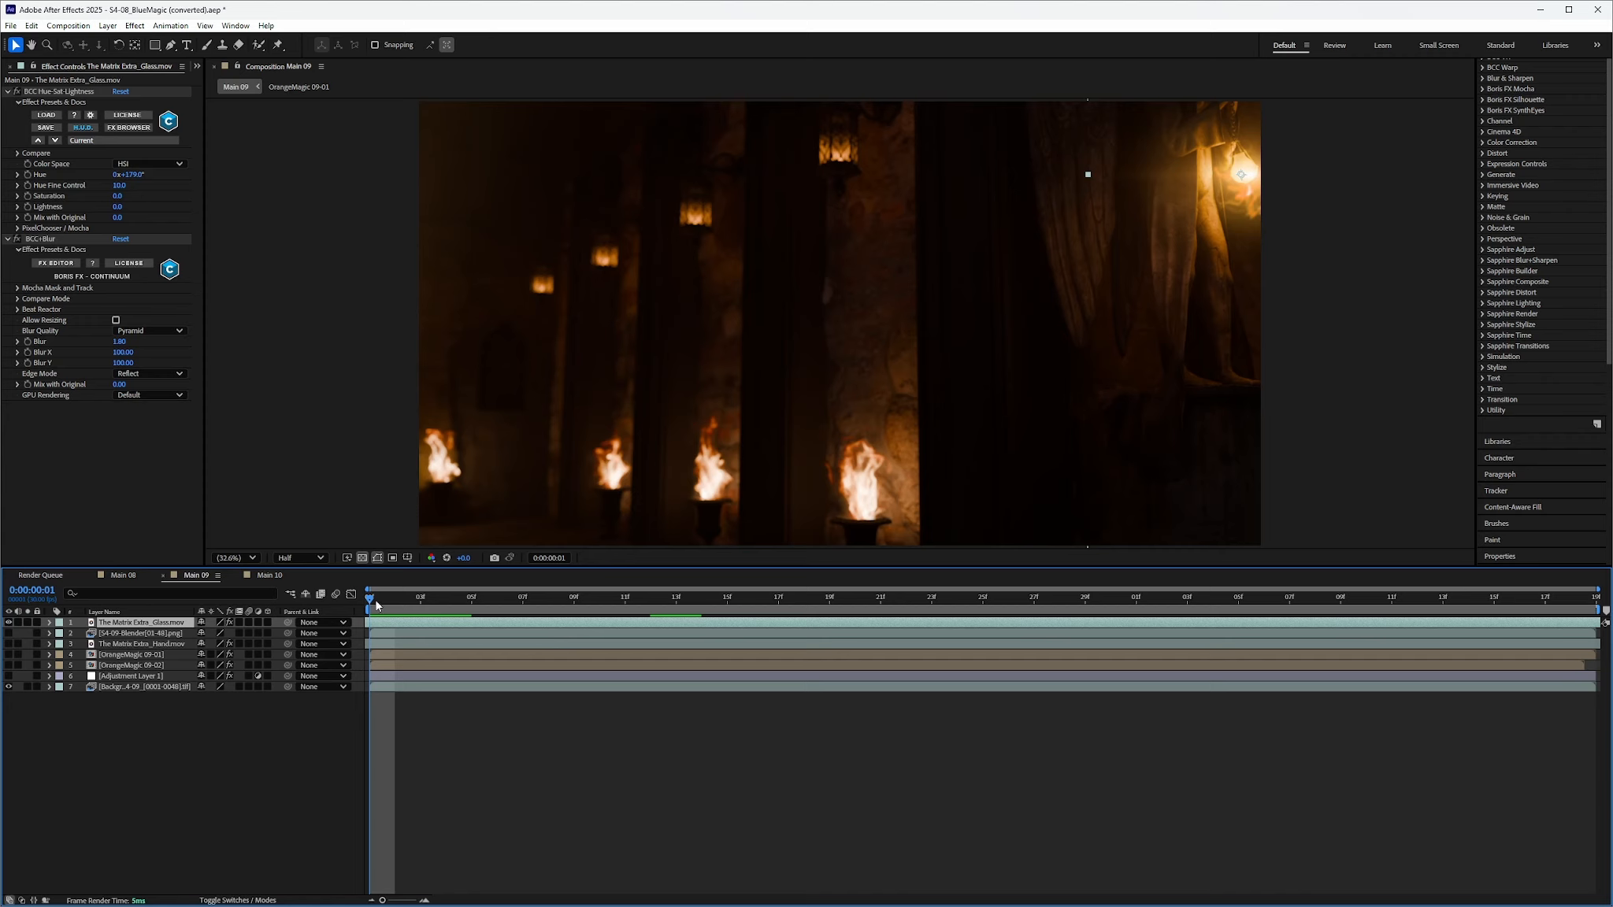
left_click_drag(377, 605, 376, 705)
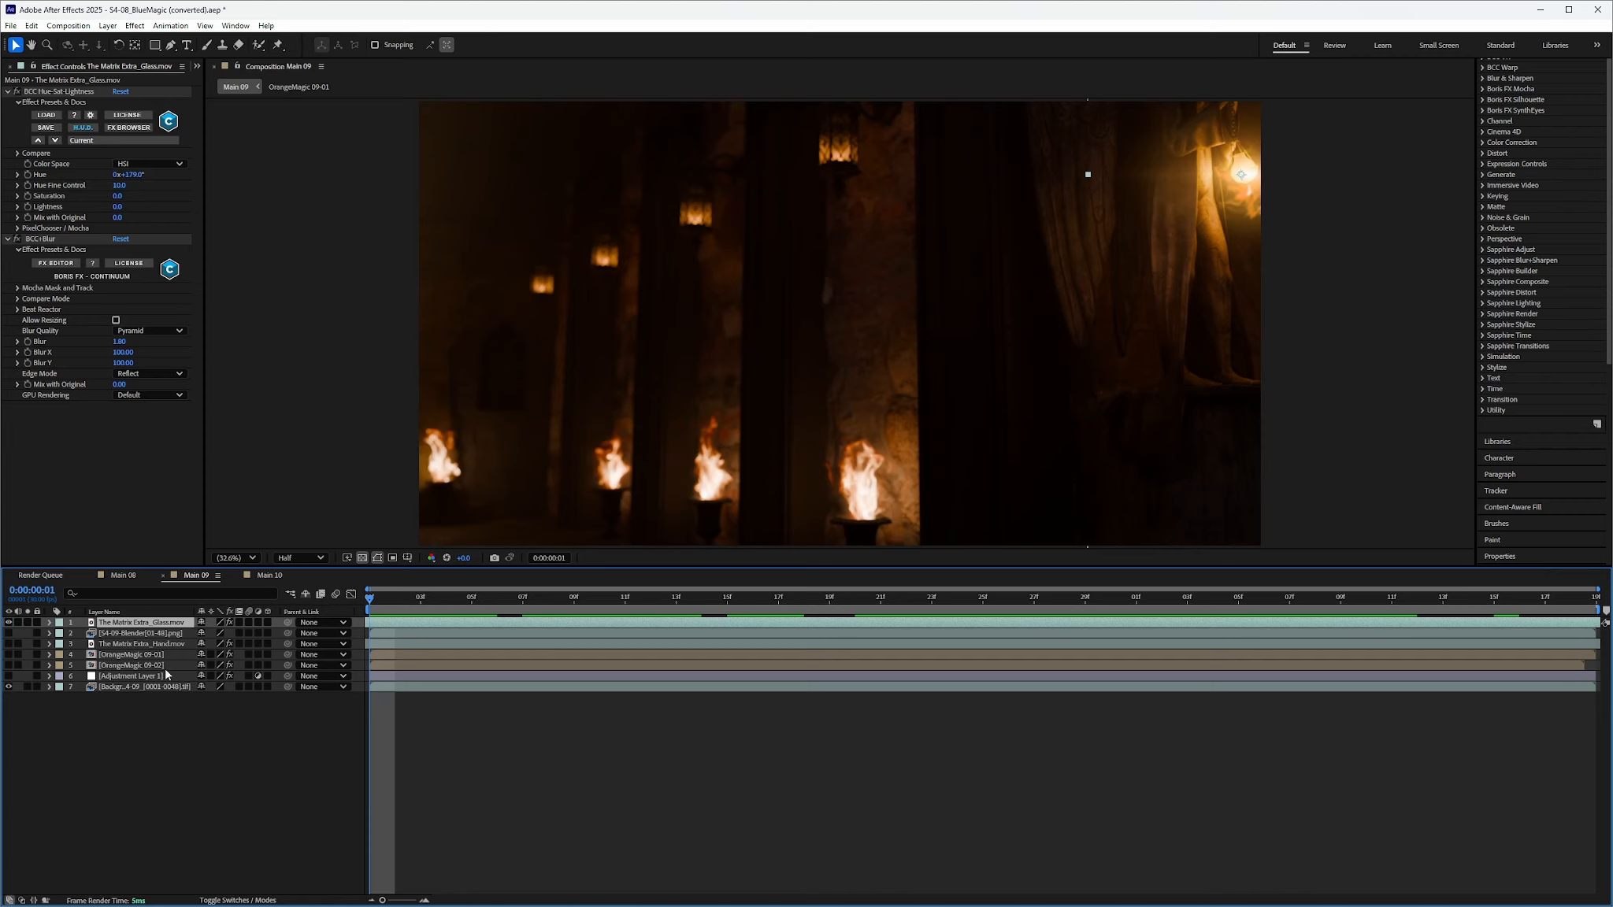
Show the hooded figures layer and preview it over the hall
left_click(8, 633)
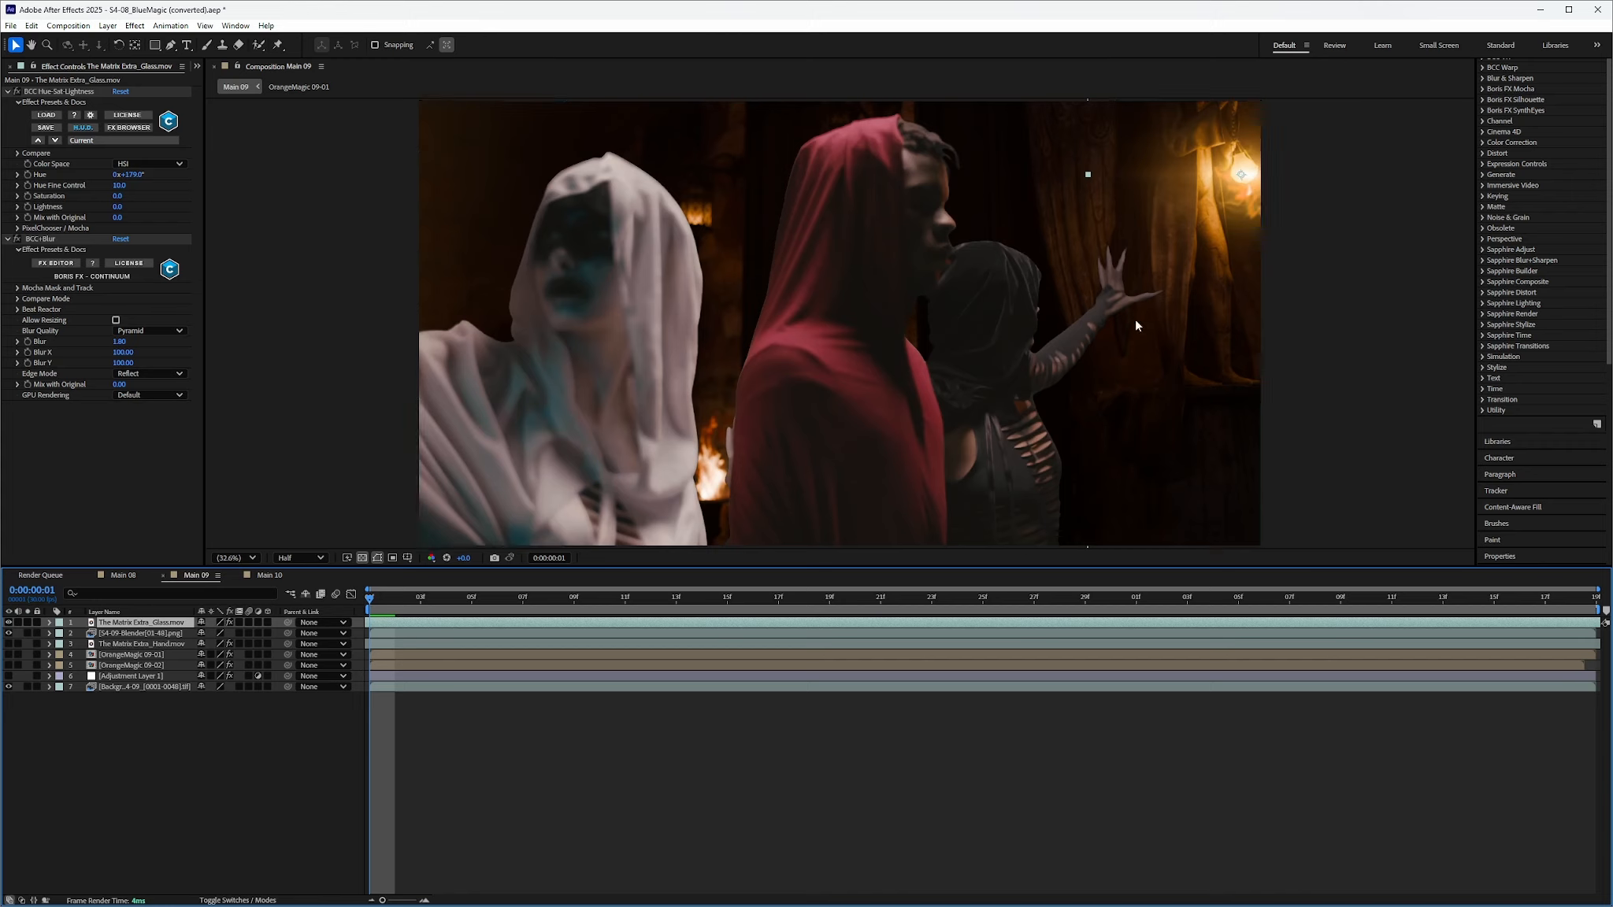
left_click_drag(371, 600, 359, 679)
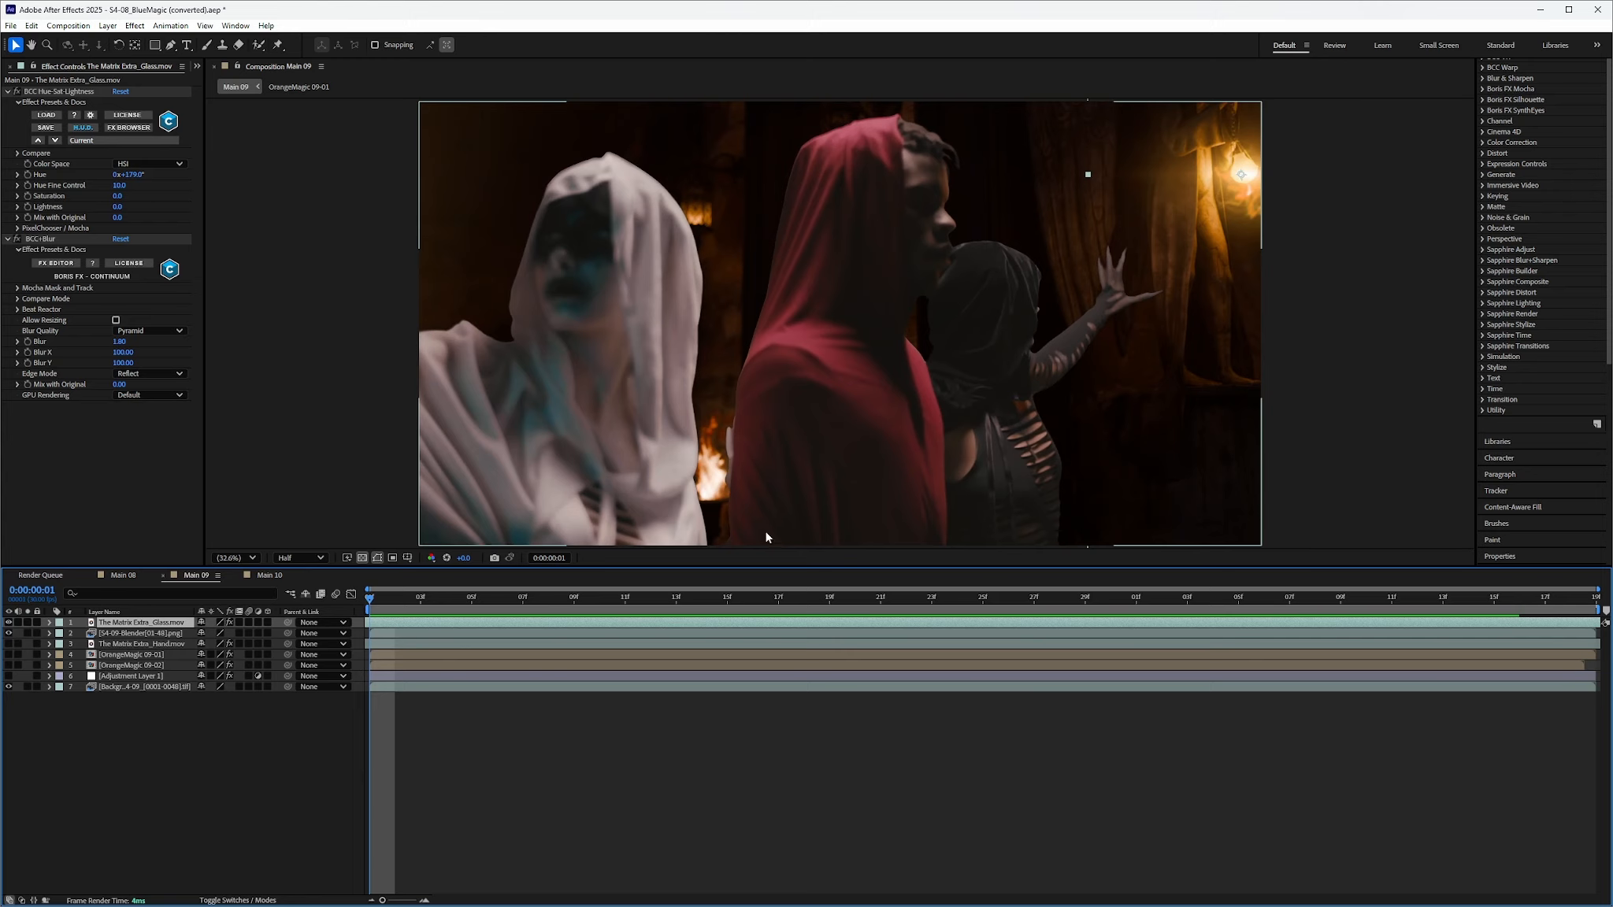
left_click_drag(368, 607, 368, 647)
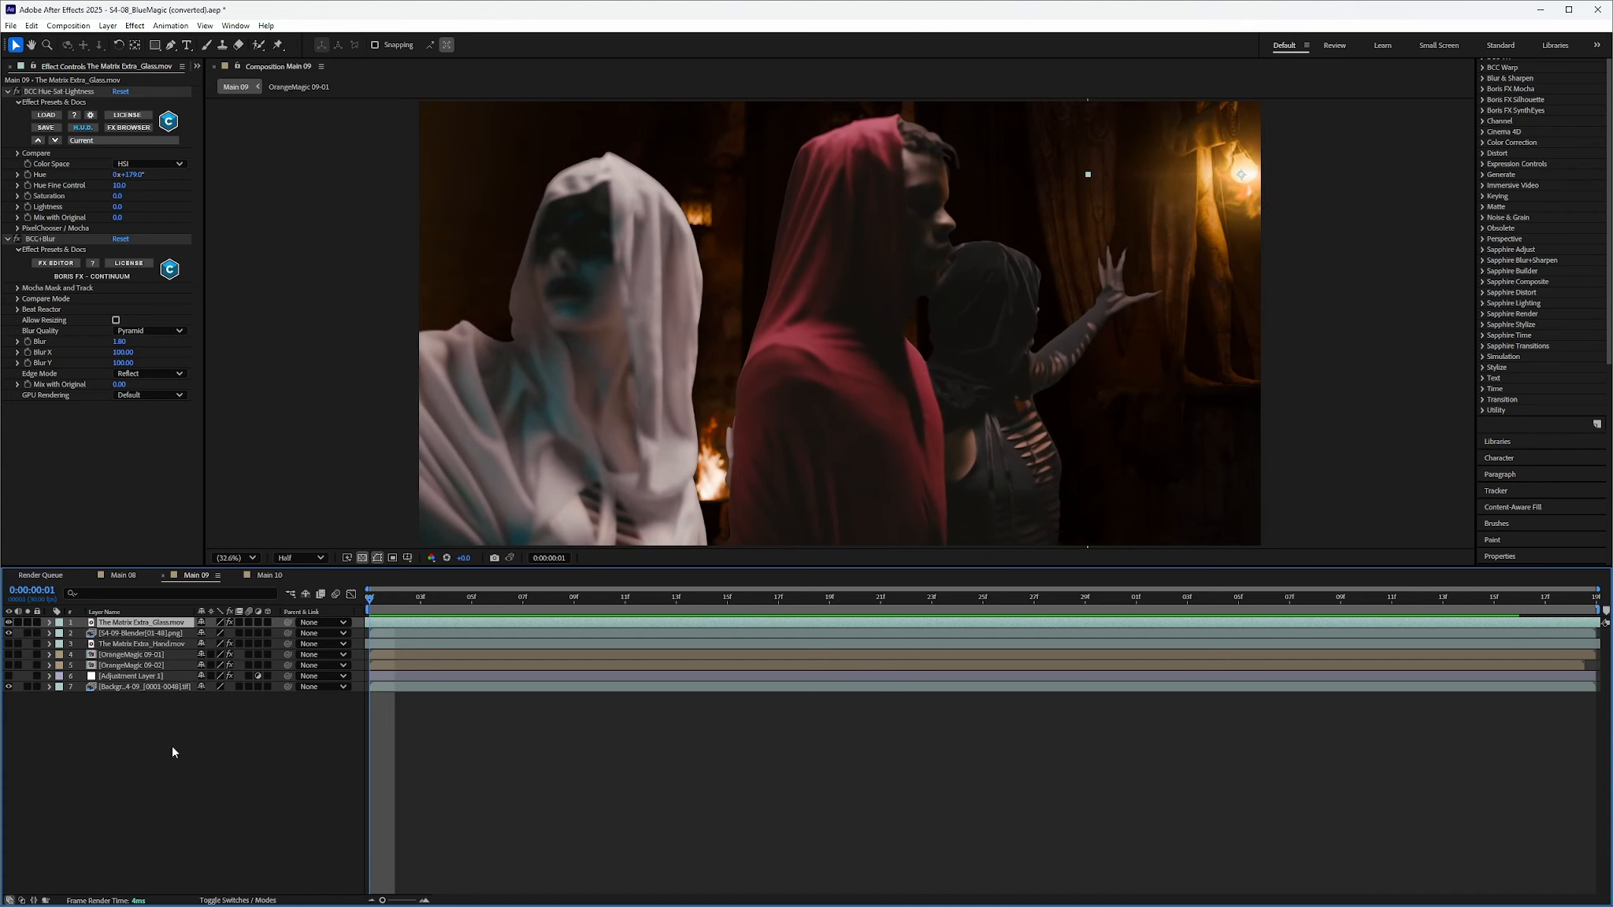
Add the hand layer and the OrangeMagic 09-01 beam layer to the visible figures
left_click(8, 633)
left_click(9, 643)
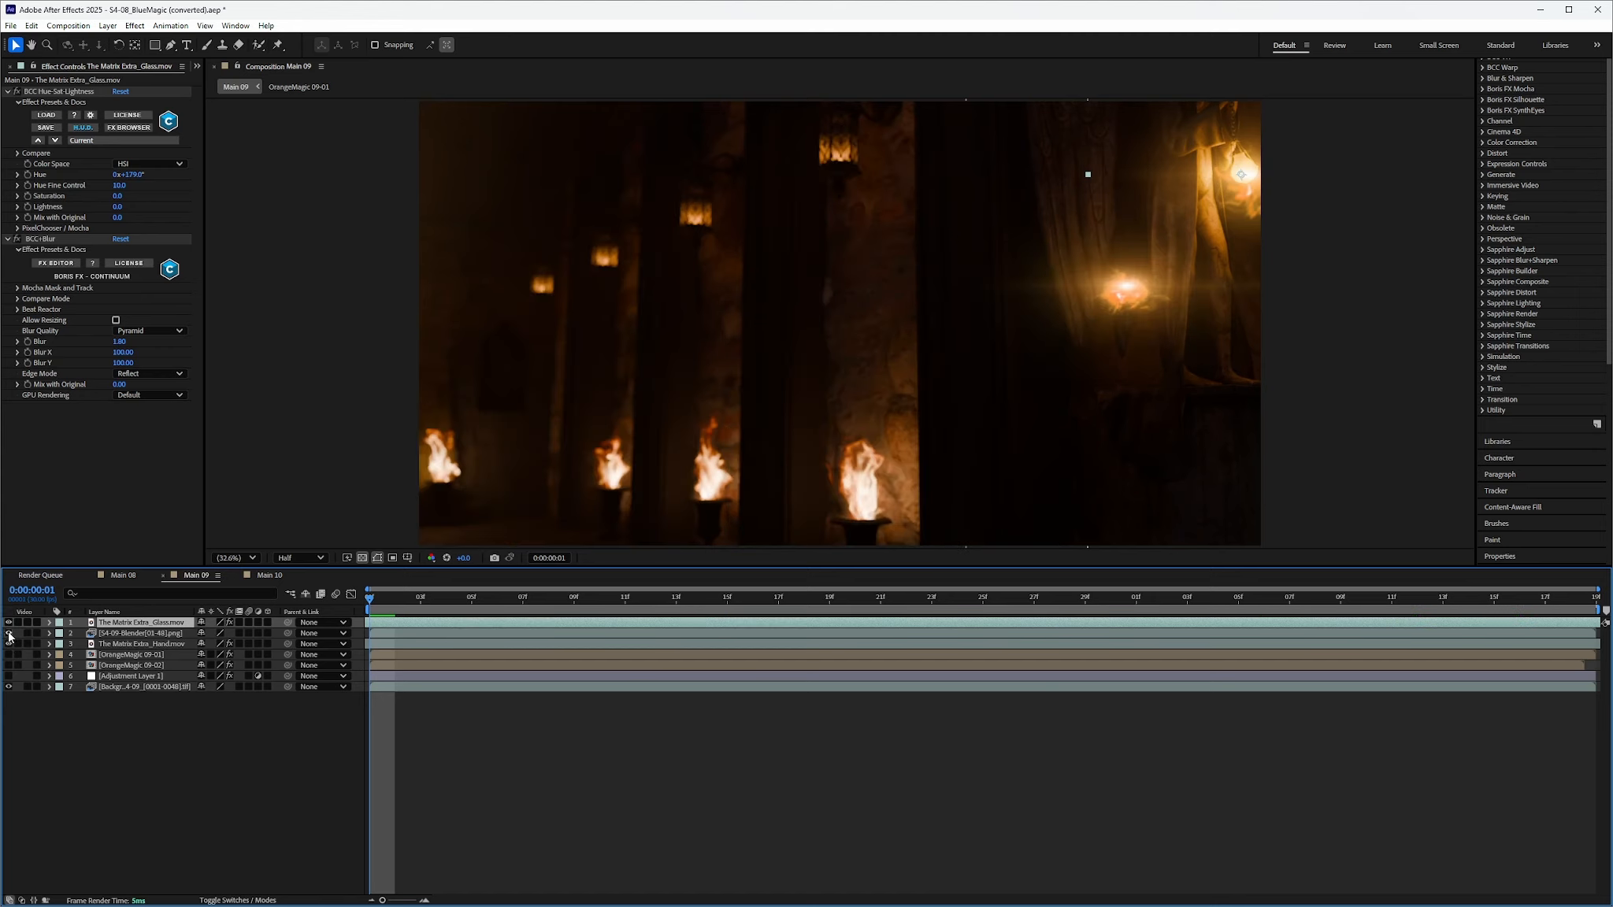
left_click(9, 633)
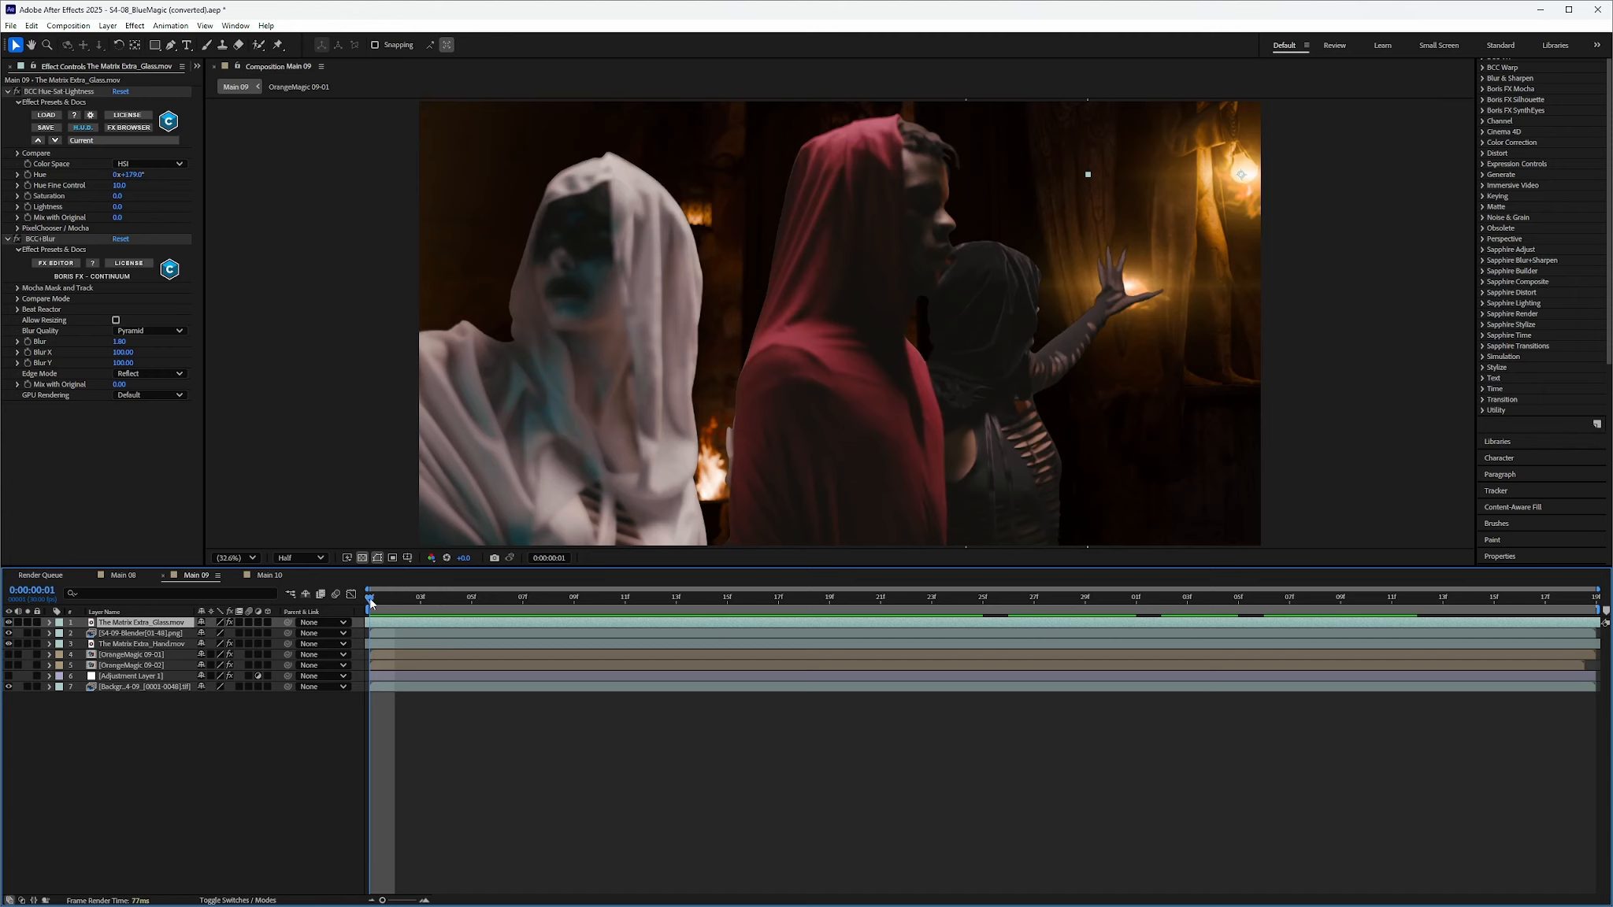
left_click_drag(372, 602, 372, 721)
left_click(8, 654)
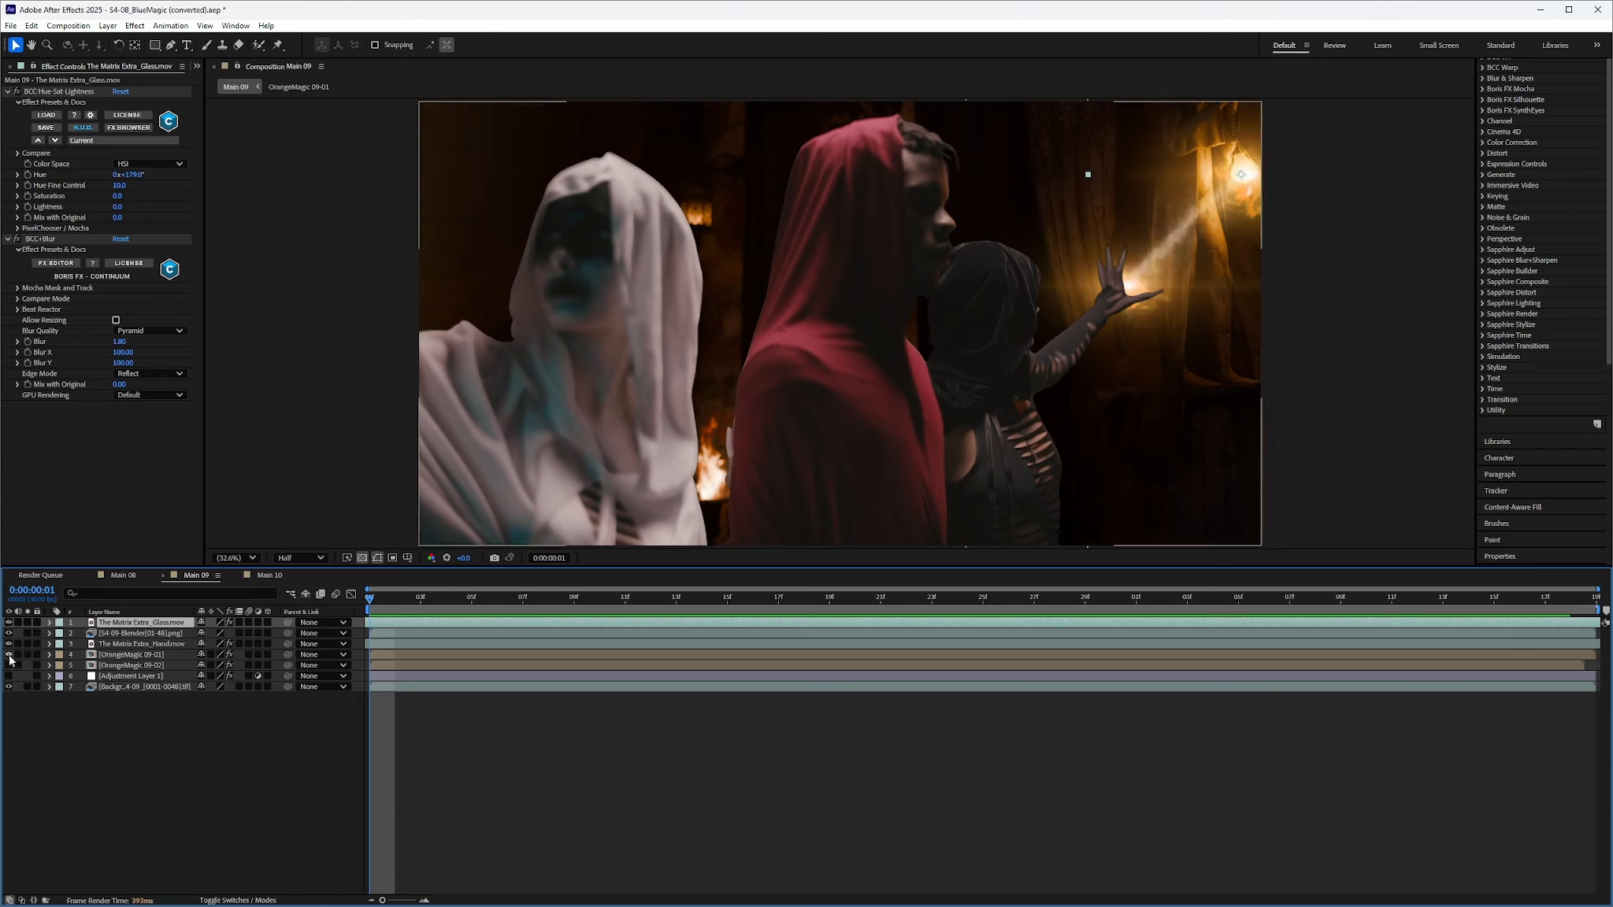
Preview the frost beam footage inside the OrangeMagic 09-01 precomp, then close the precomp
double_click(121, 656)
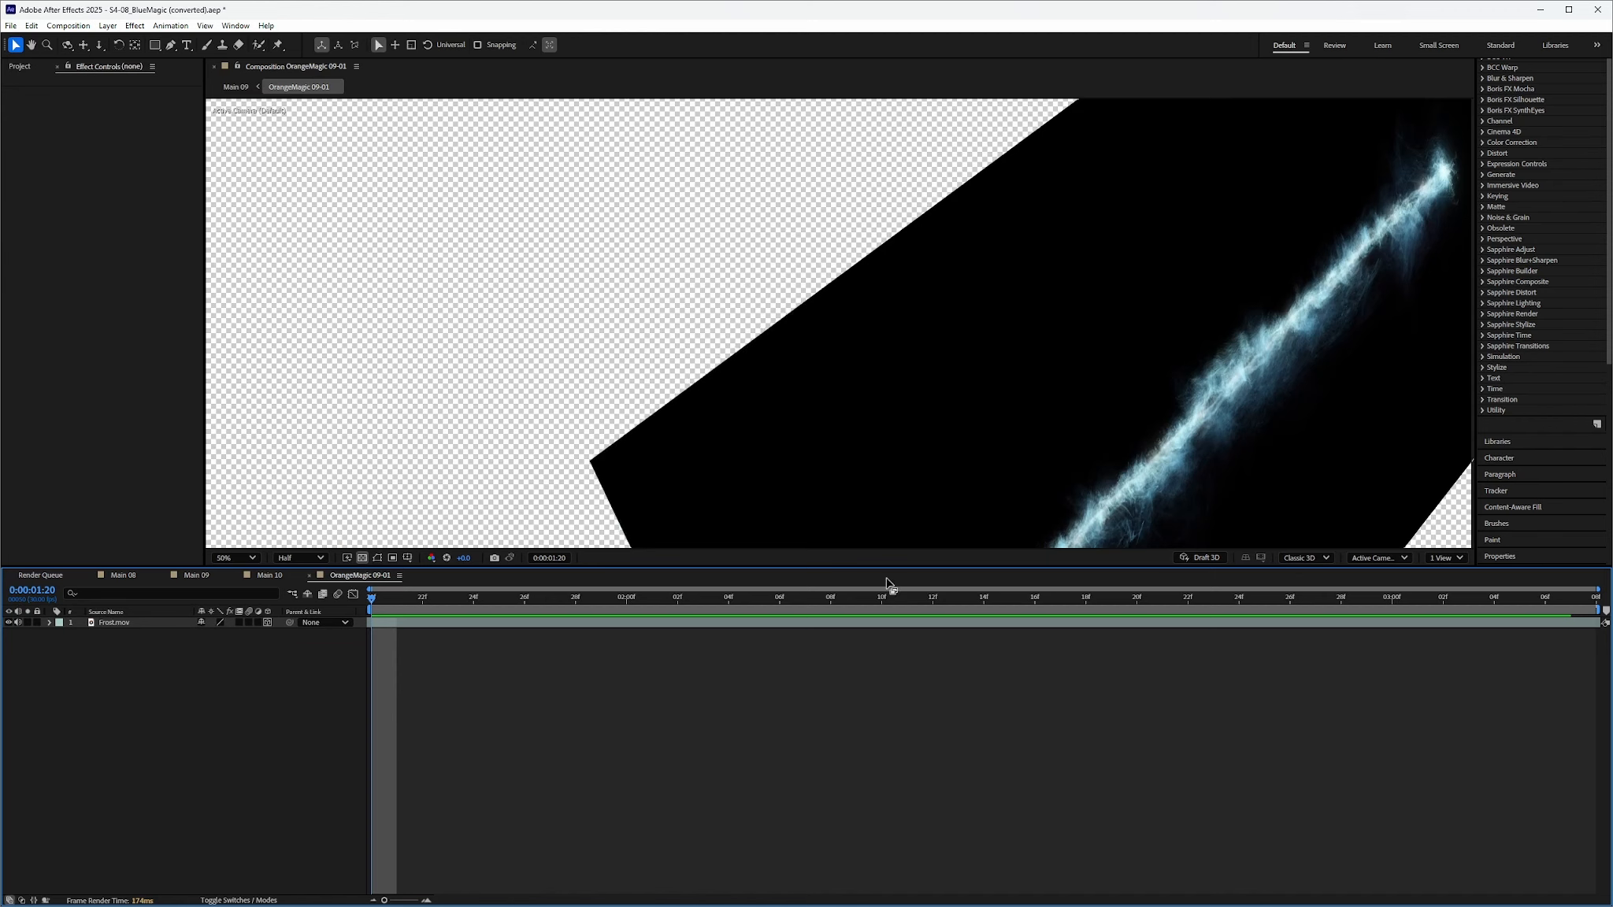
key("space")
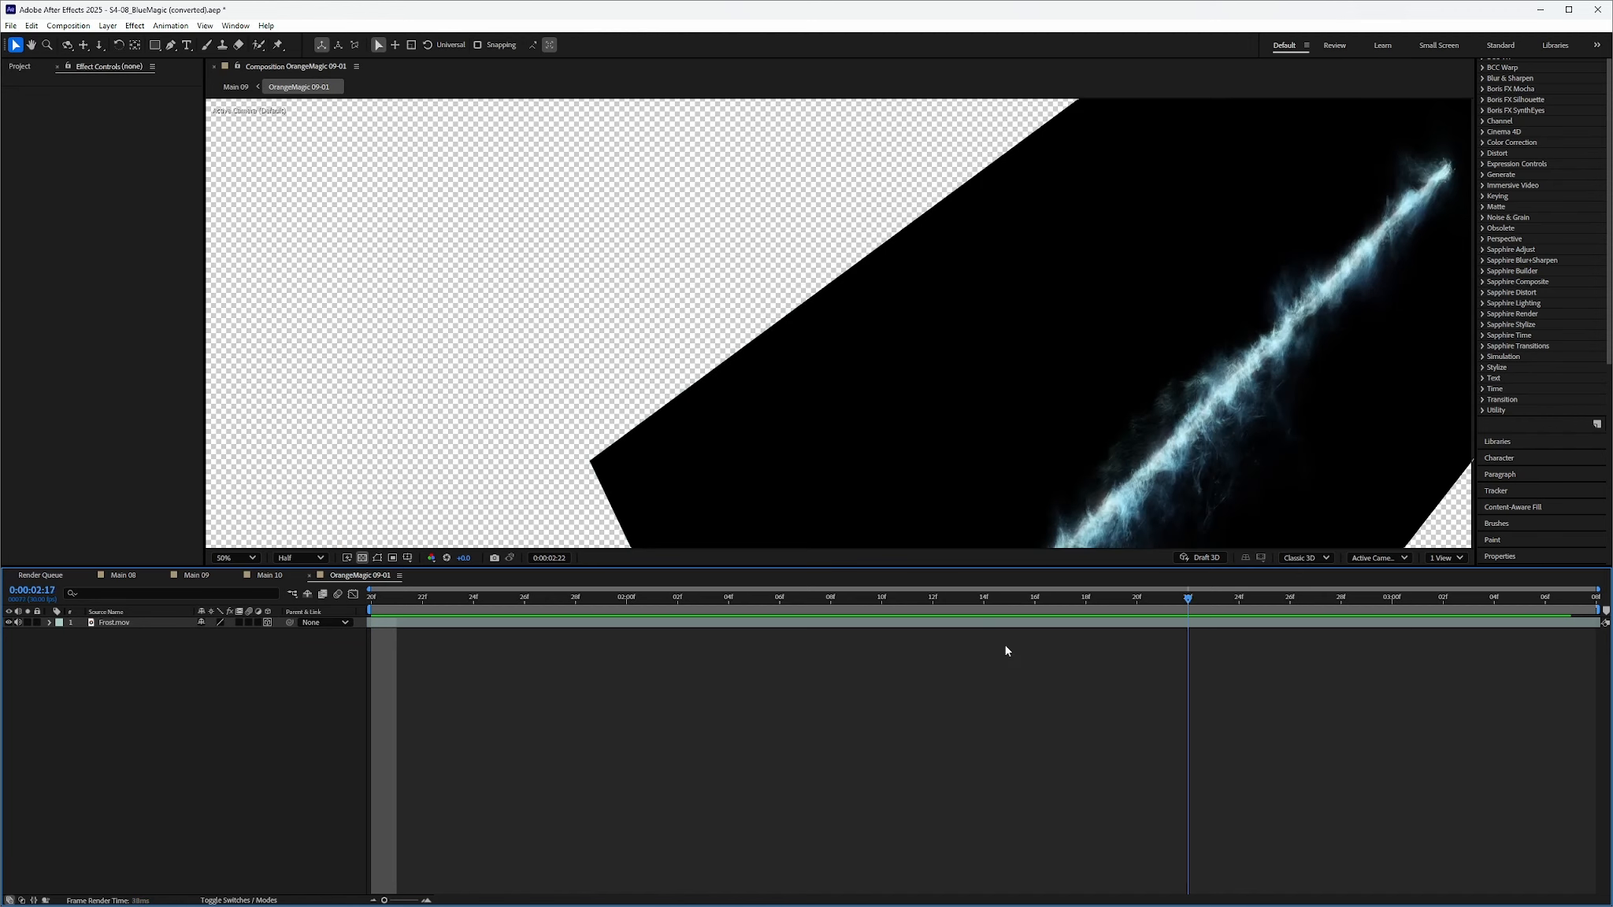
key("space")
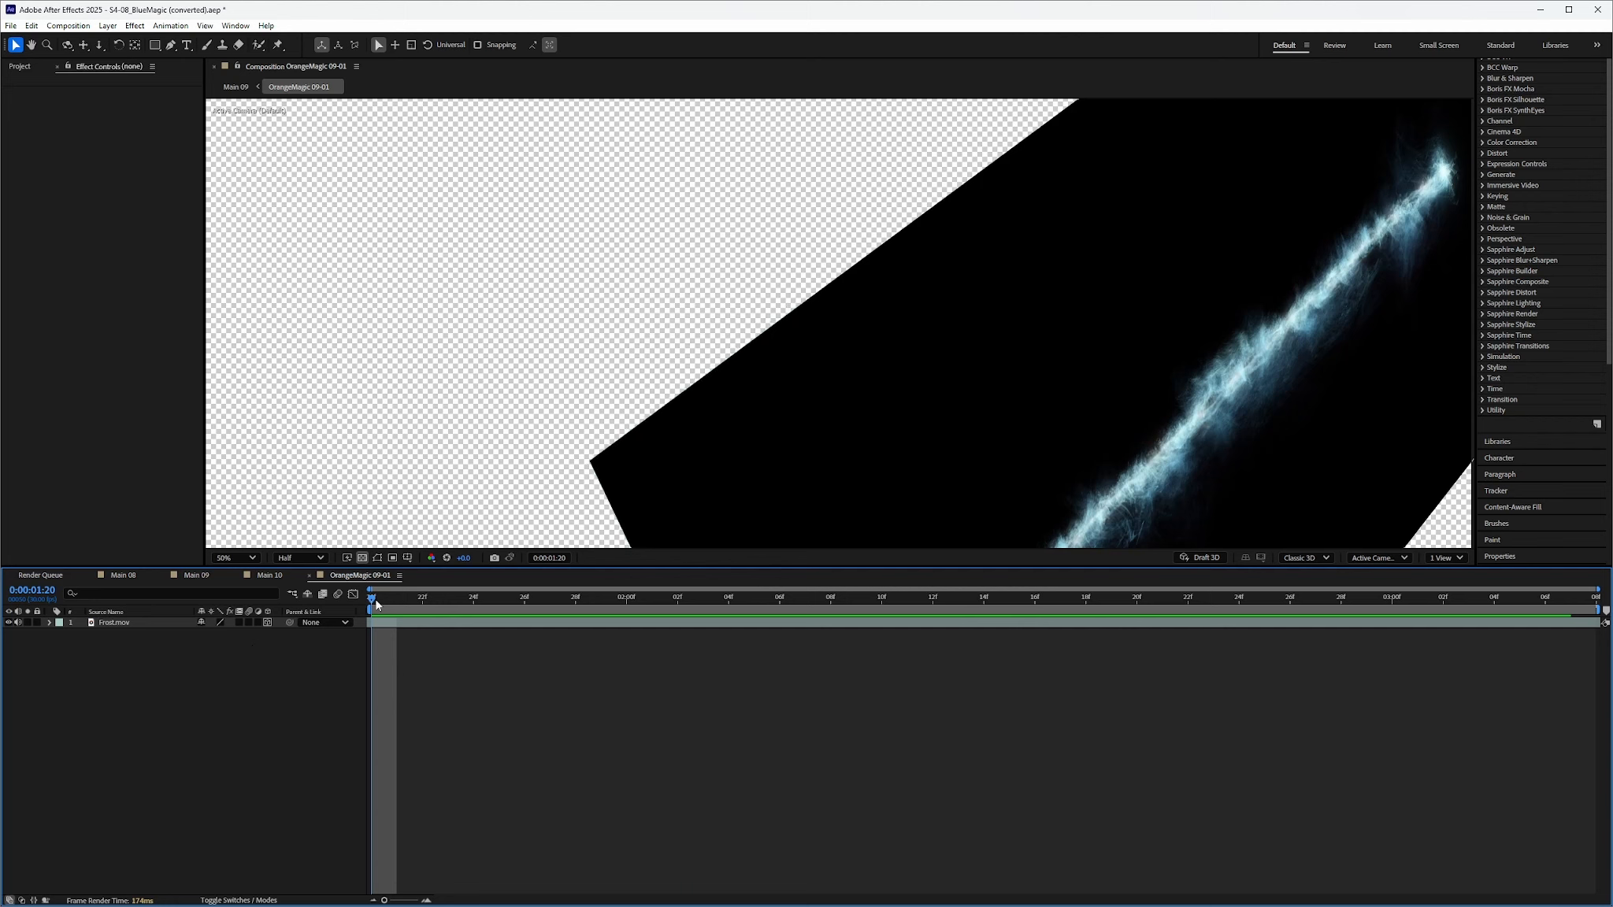
left_click_drag(376, 602, 397, 732)
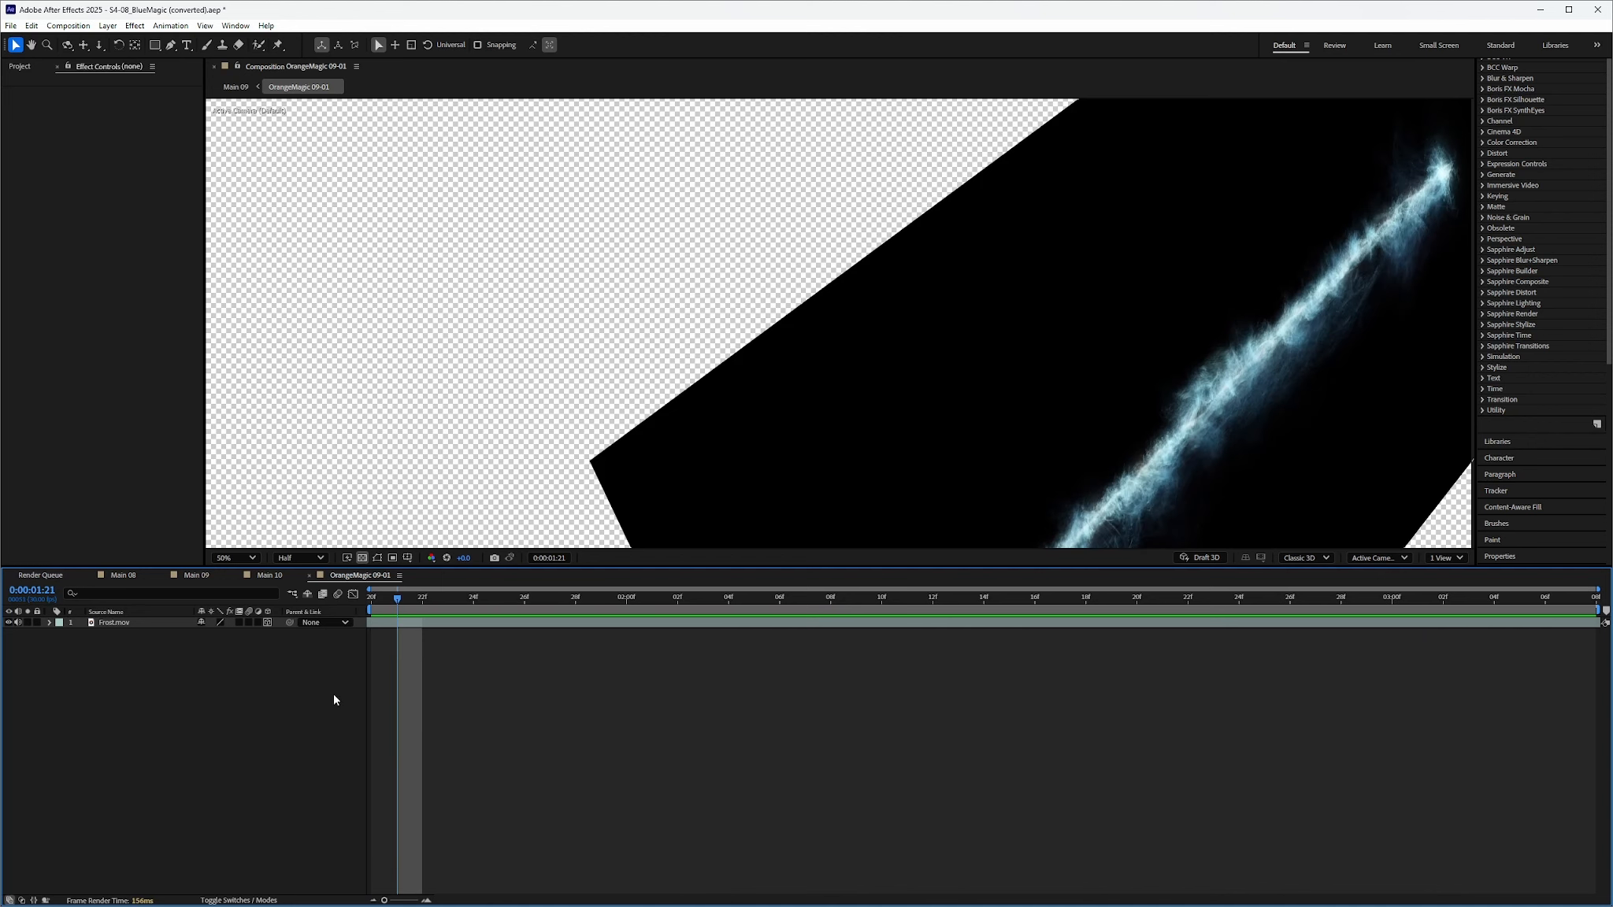
left_click(309, 575)
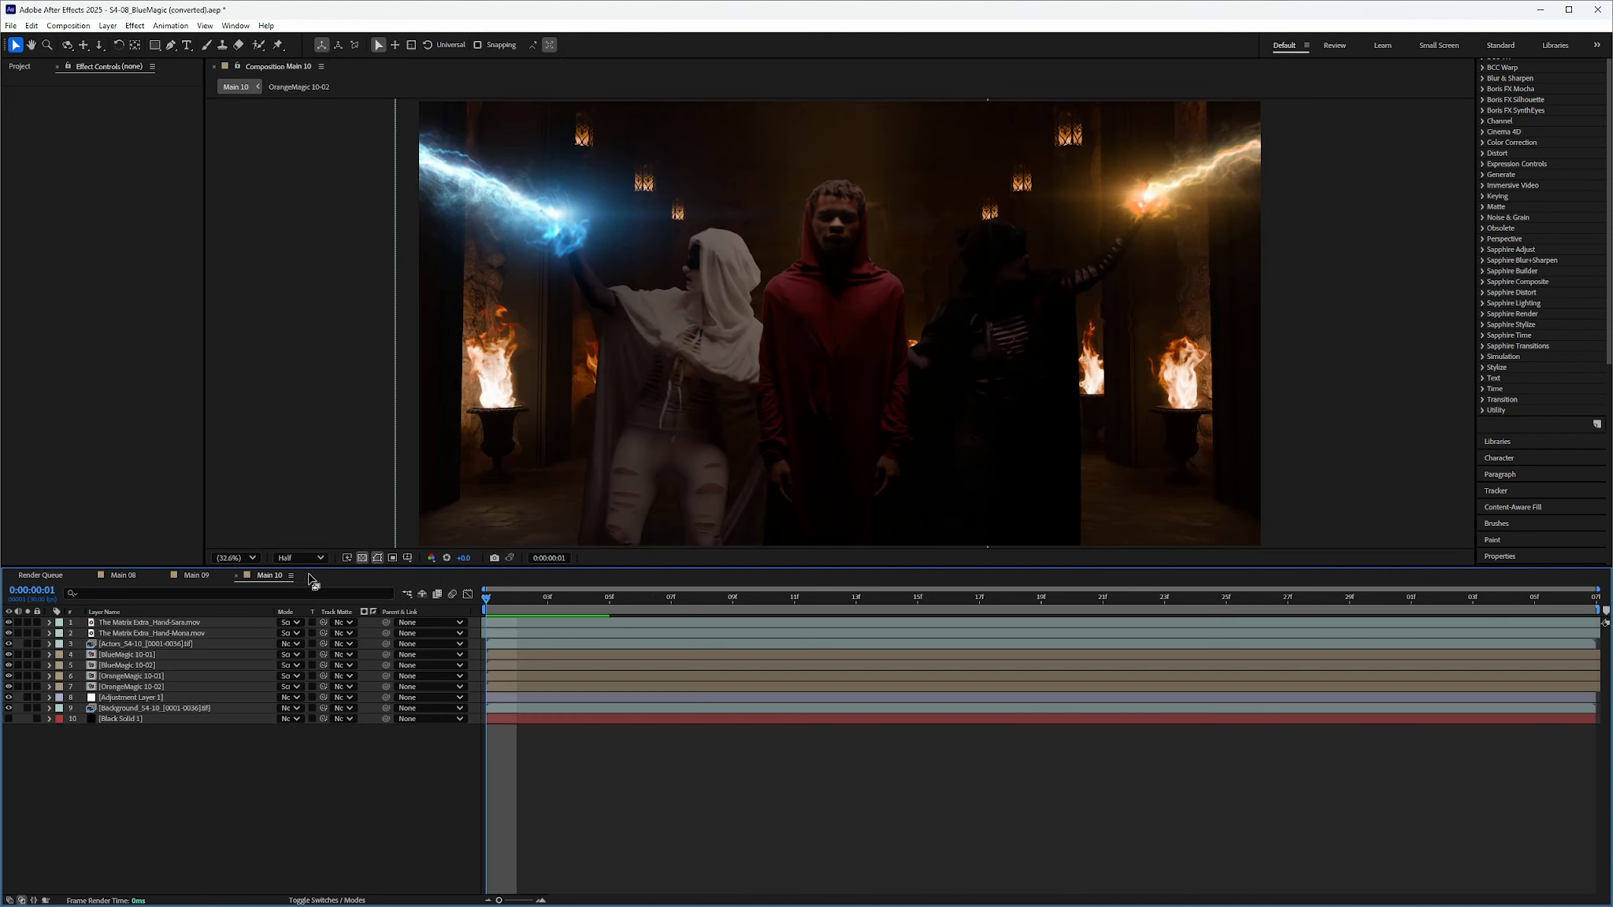
Back in Main 09, lock the hand layer and review its effects list
left_click(122, 656)
left_click(197, 576)
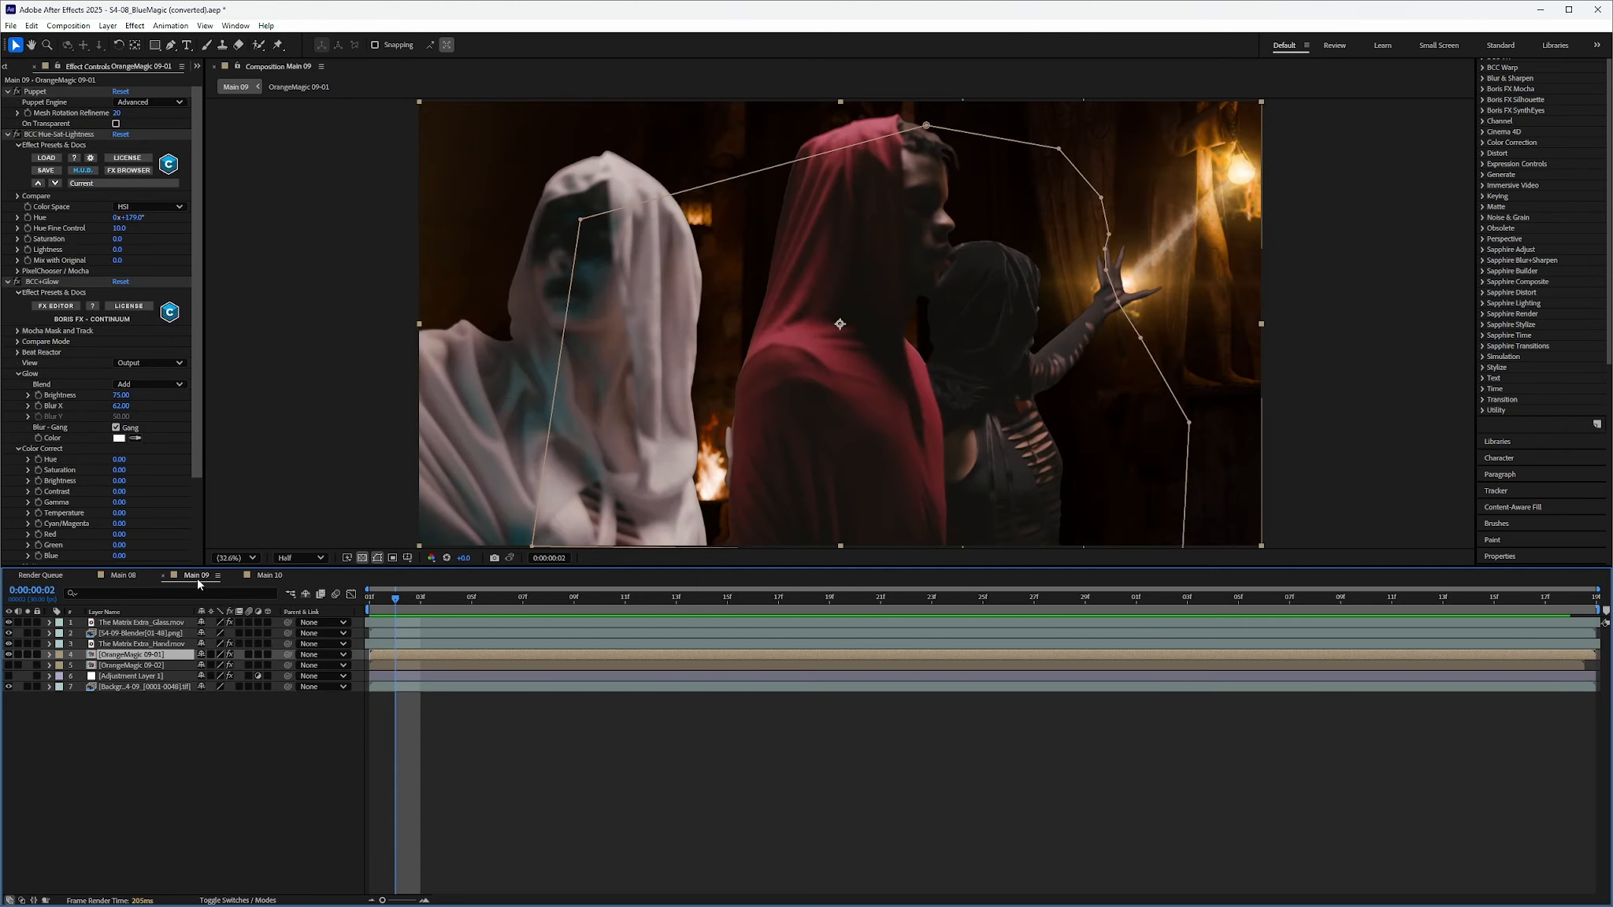
left_click(122, 643)
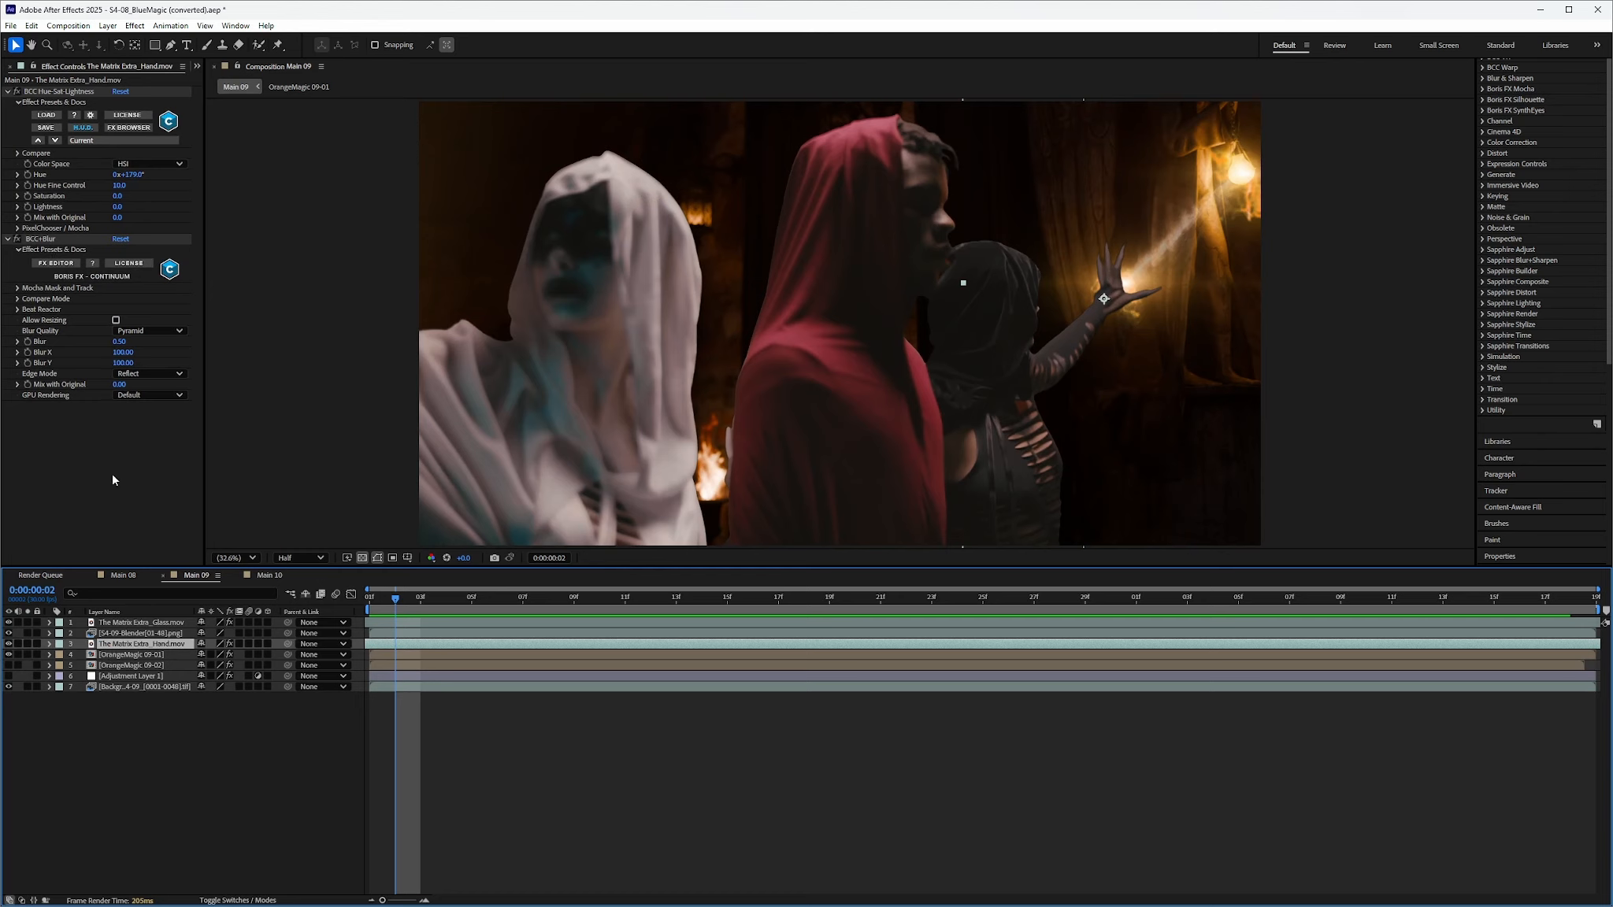
left_click_drag(396, 603, 91, 690)
left_click(36, 645)
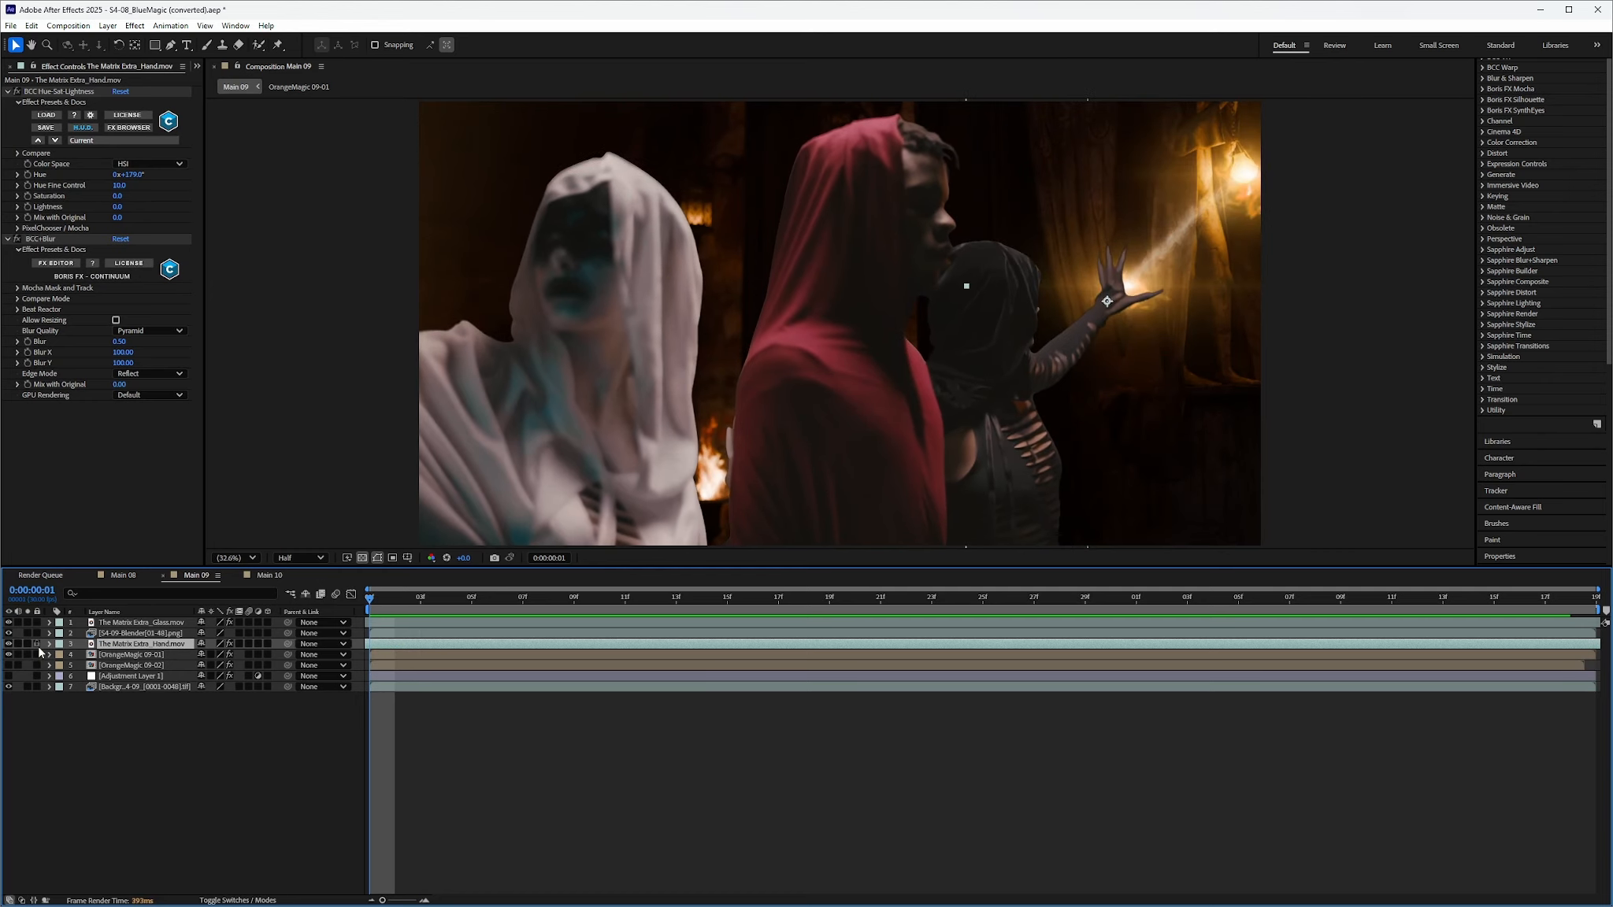
left_click(49, 645)
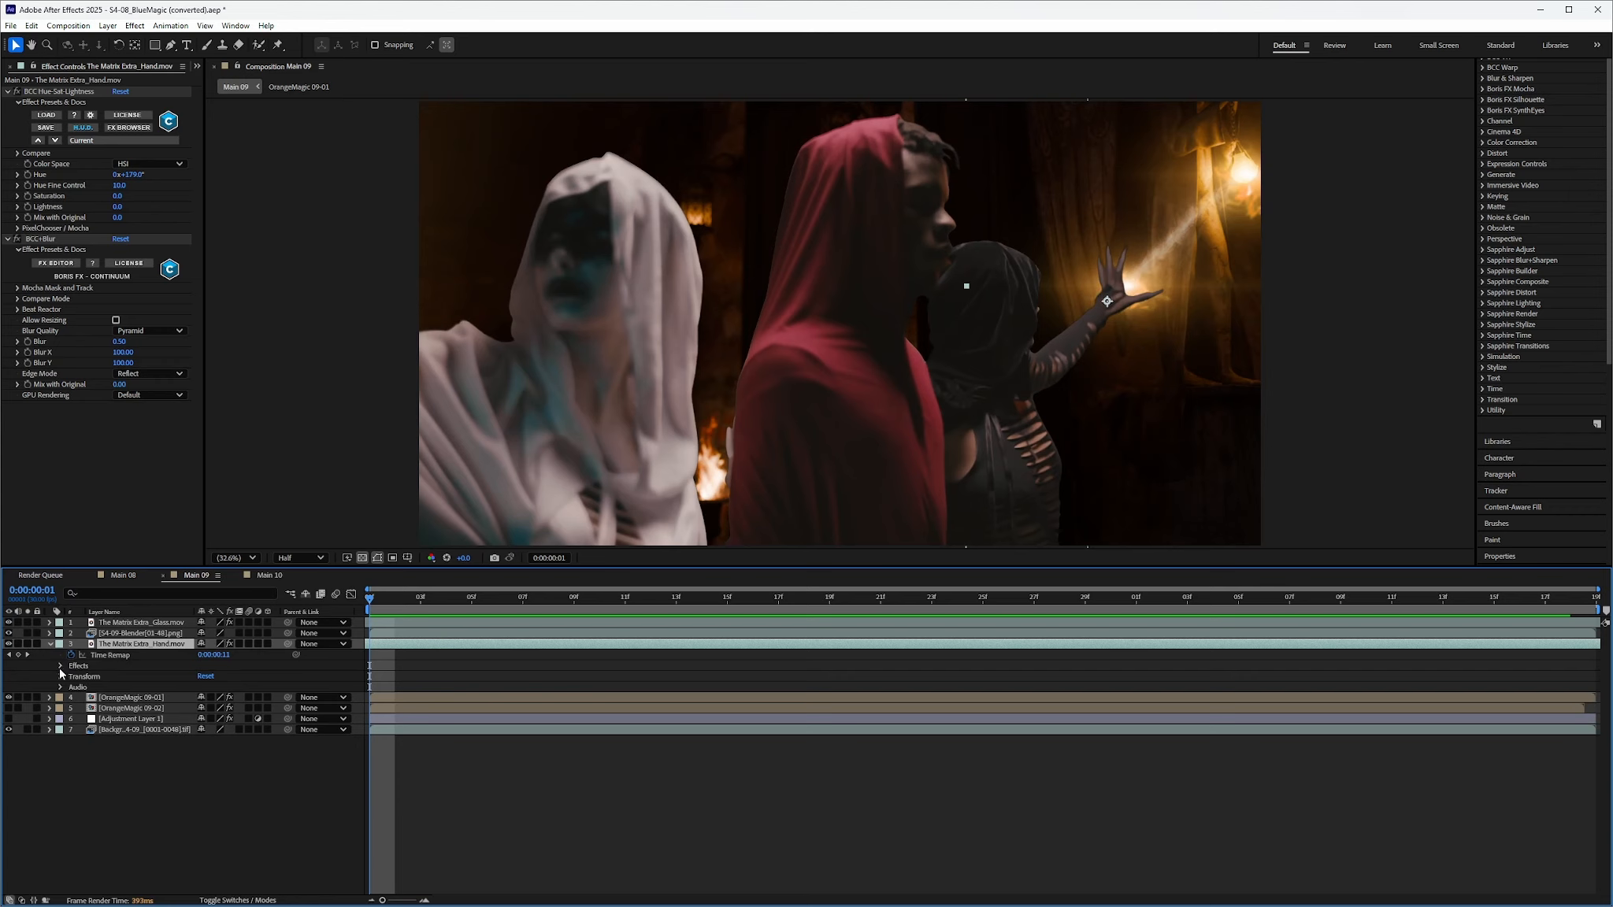
left_click(61, 667)
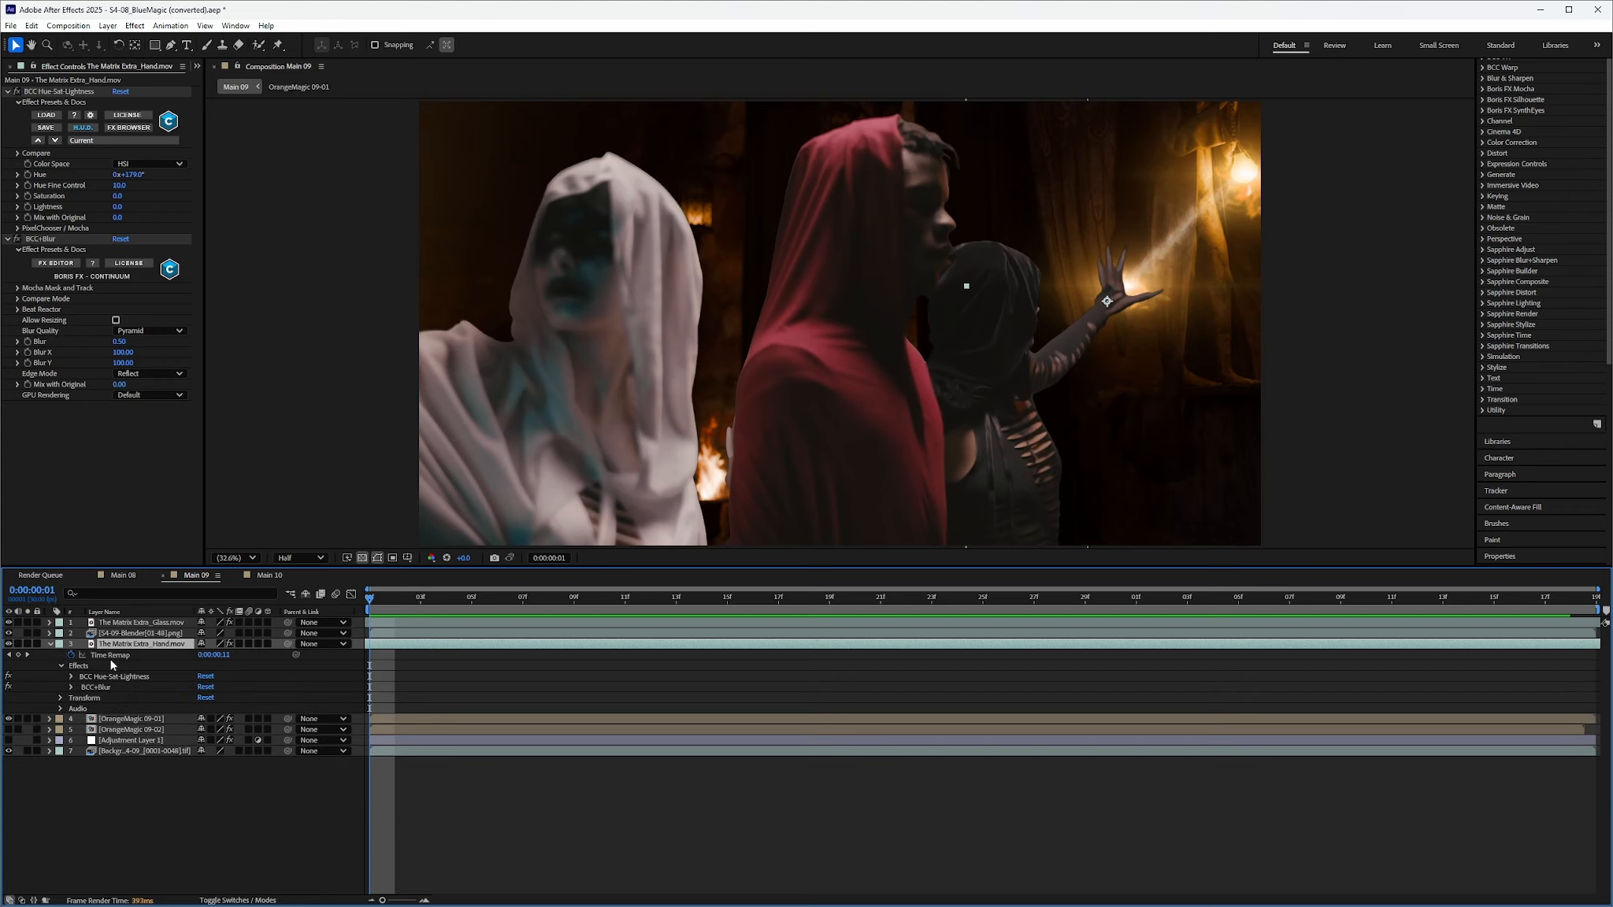
left_click(51, 644)
Reveal the Puppet effect and pins on the OrangeMagic 09-01 beam layer
left_click(55, 658)
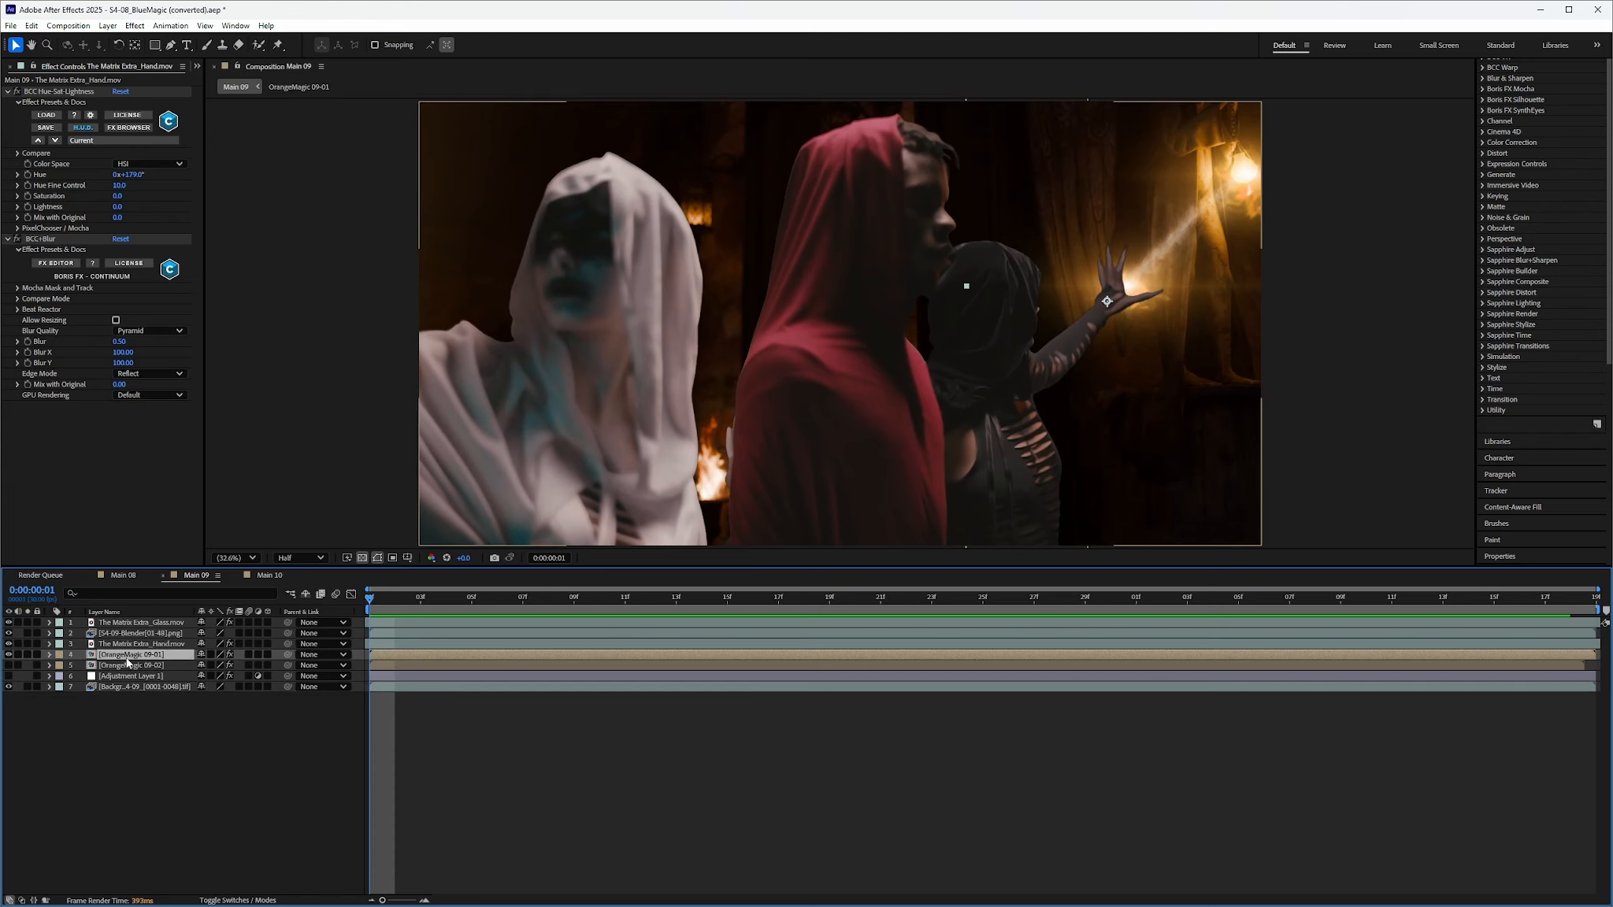
left_click(51, 654)
left_click(95, 688)
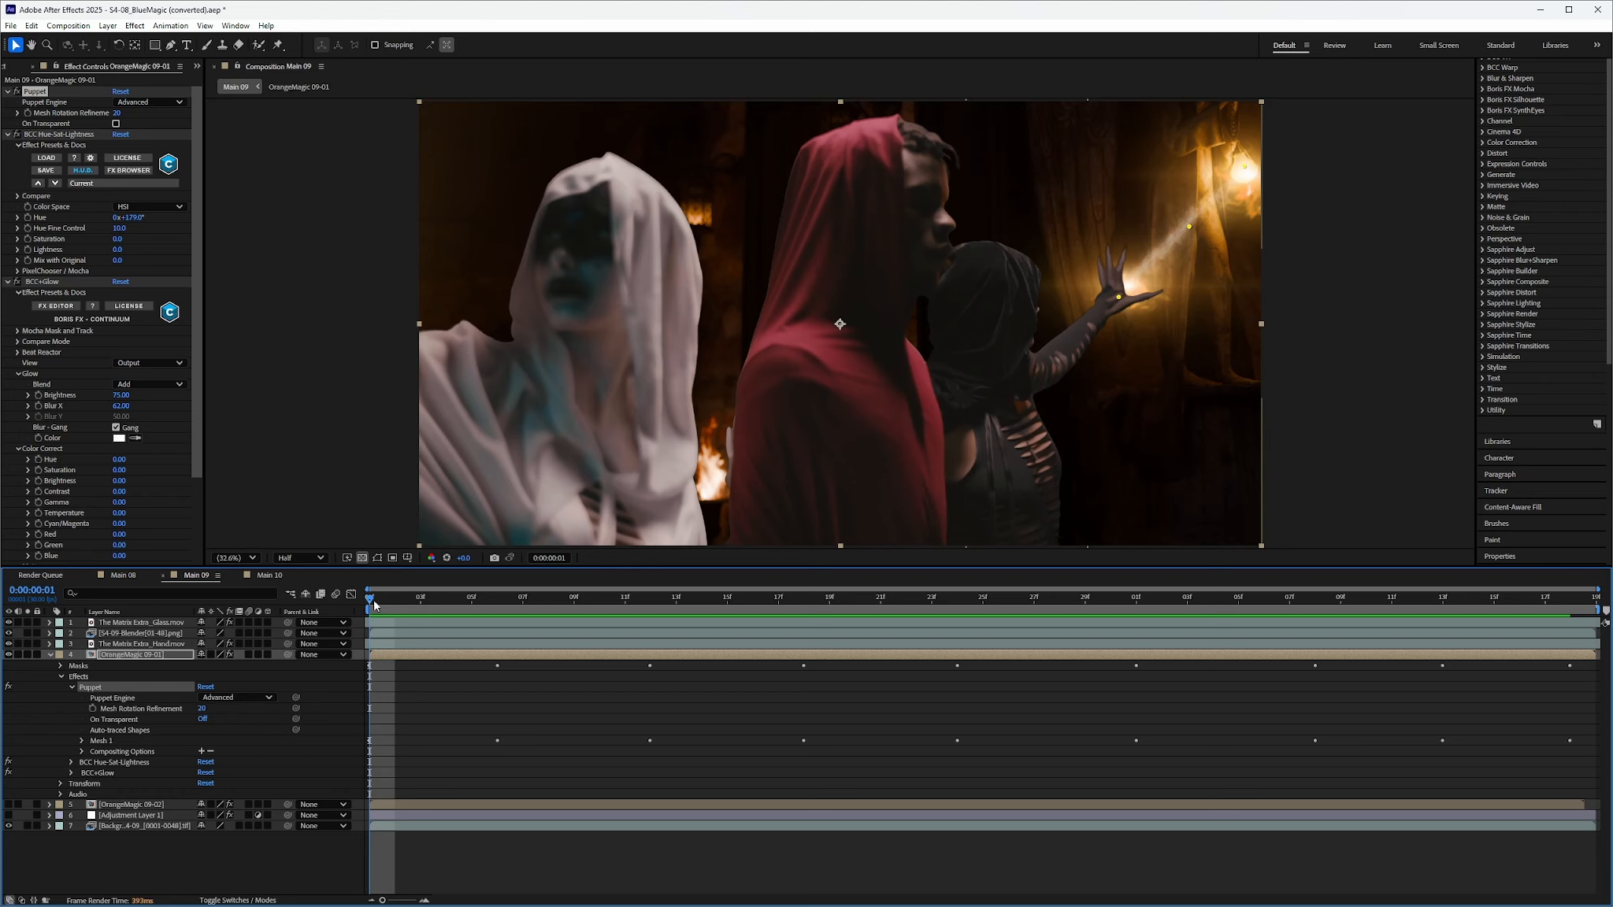
Preview the beam's puppet animation, then show and preview the OrangeMagic 09-02 lightning bolt
left_click_drag(386, 605, 372, 745)
left_click(50, 655)
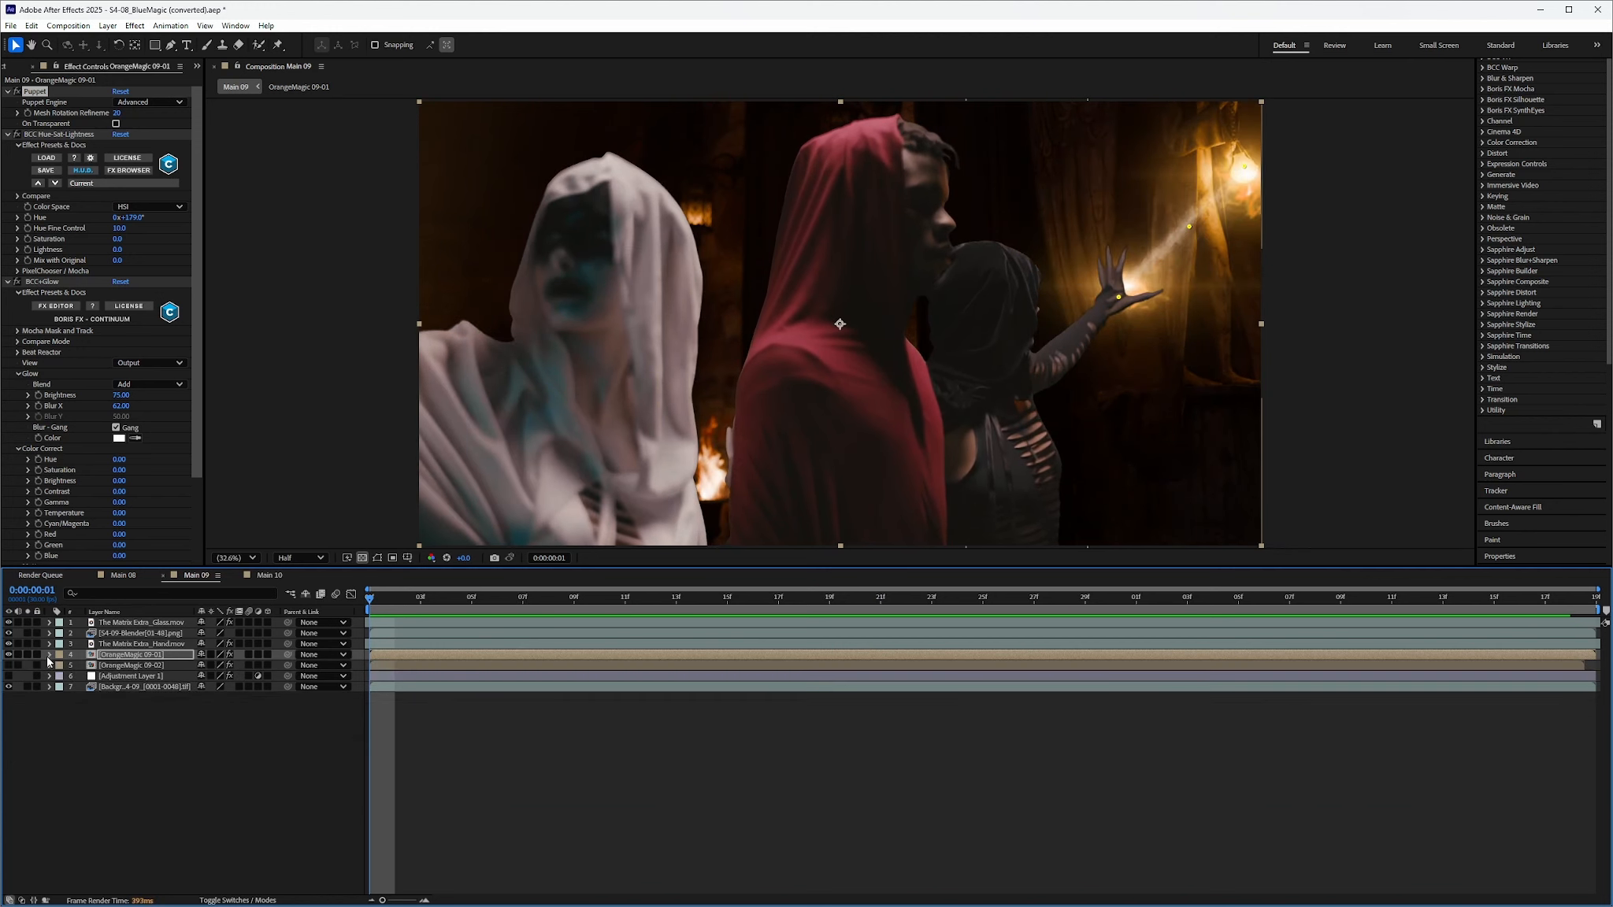
left_click(9, 665)
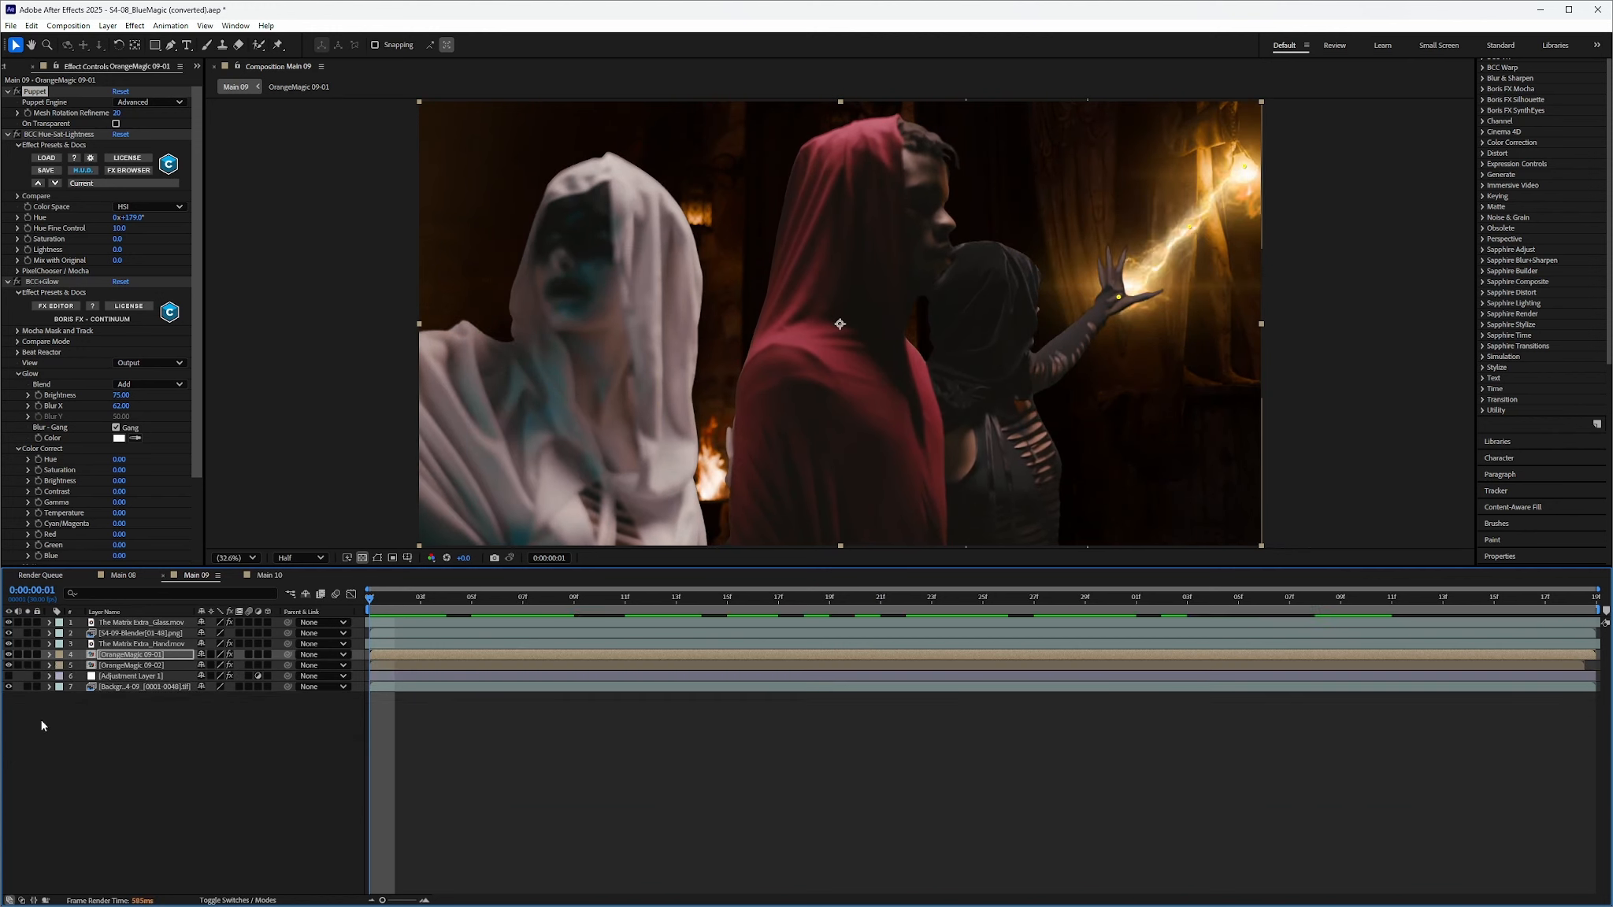
left_click_drag(372, 600, 367, 672)
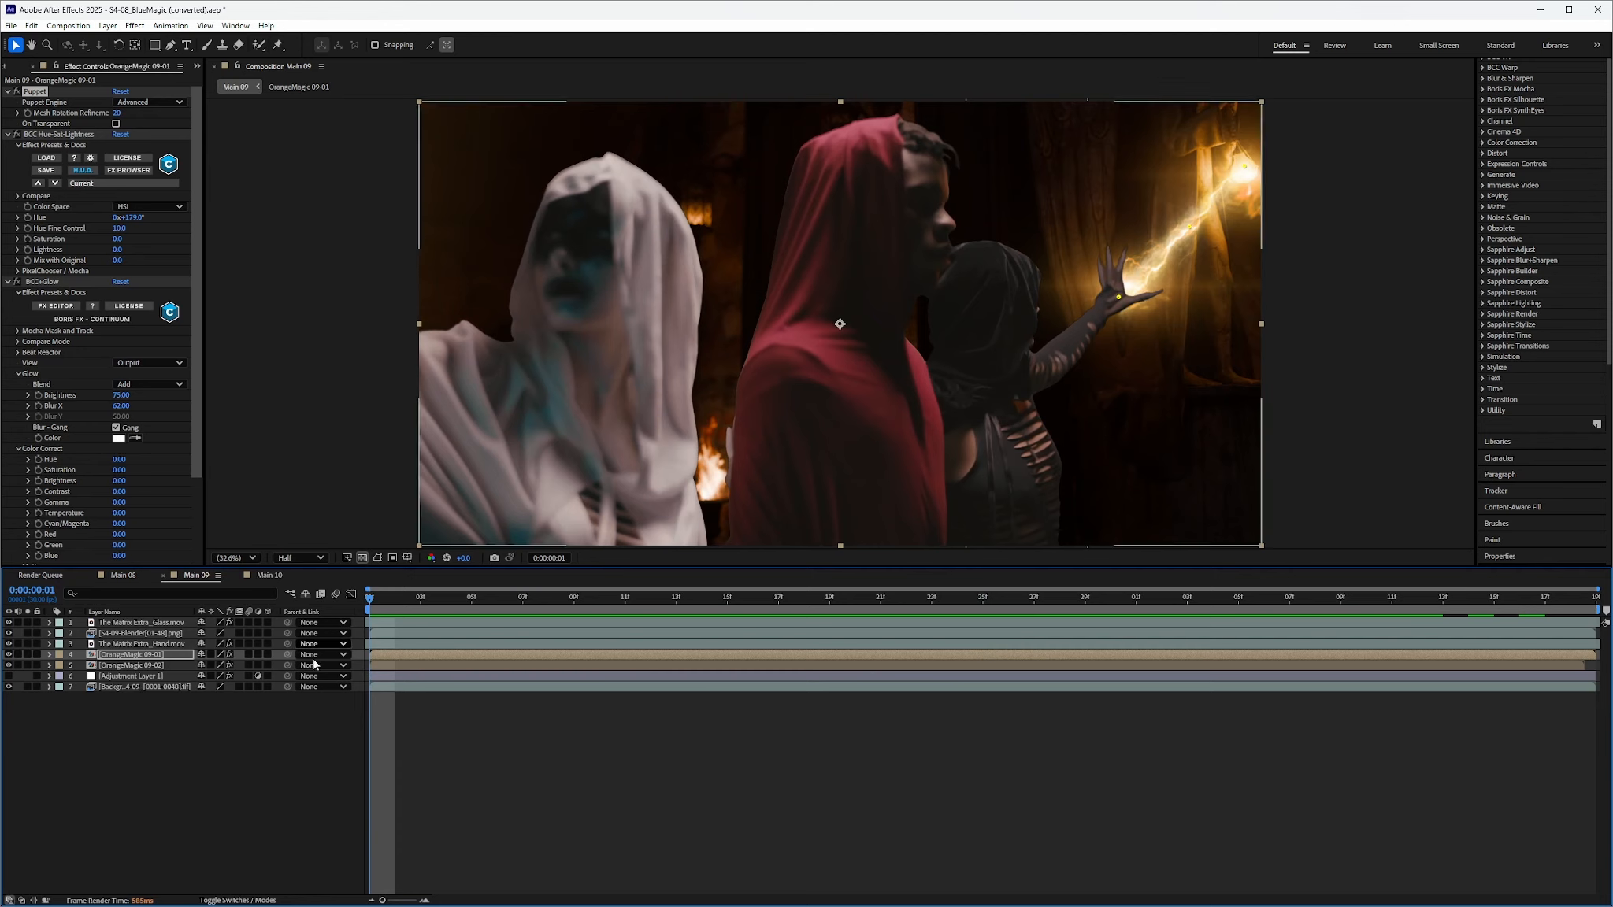
Turn on the turbulence adjustment layer and preview its effect on the orange beam
left_click(130, 676)
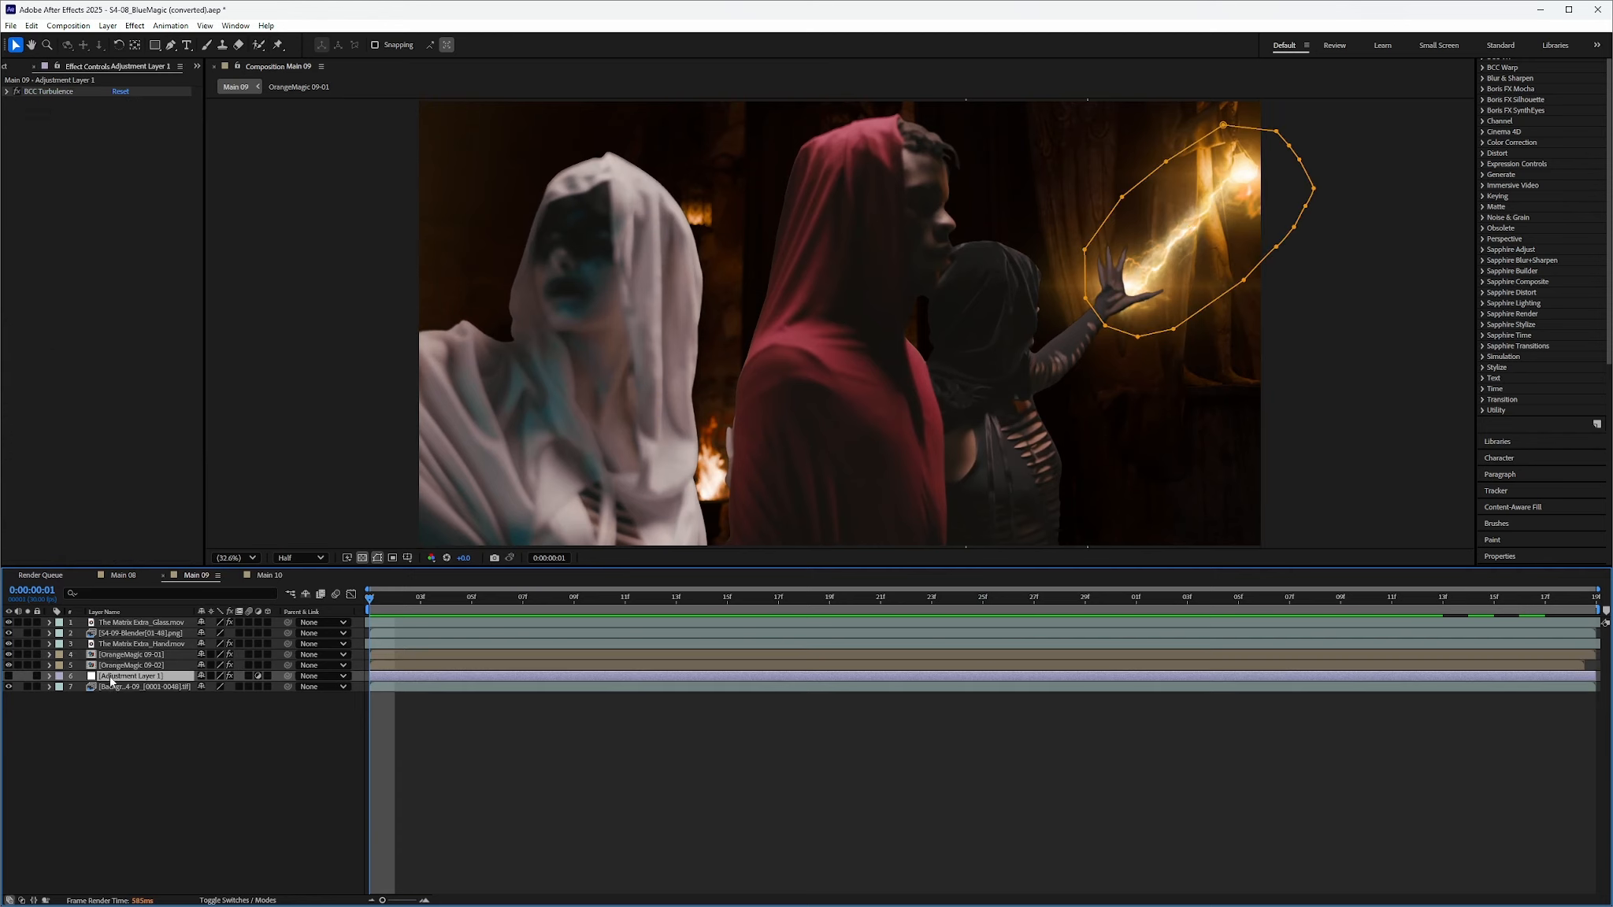
left_click(8, 677)
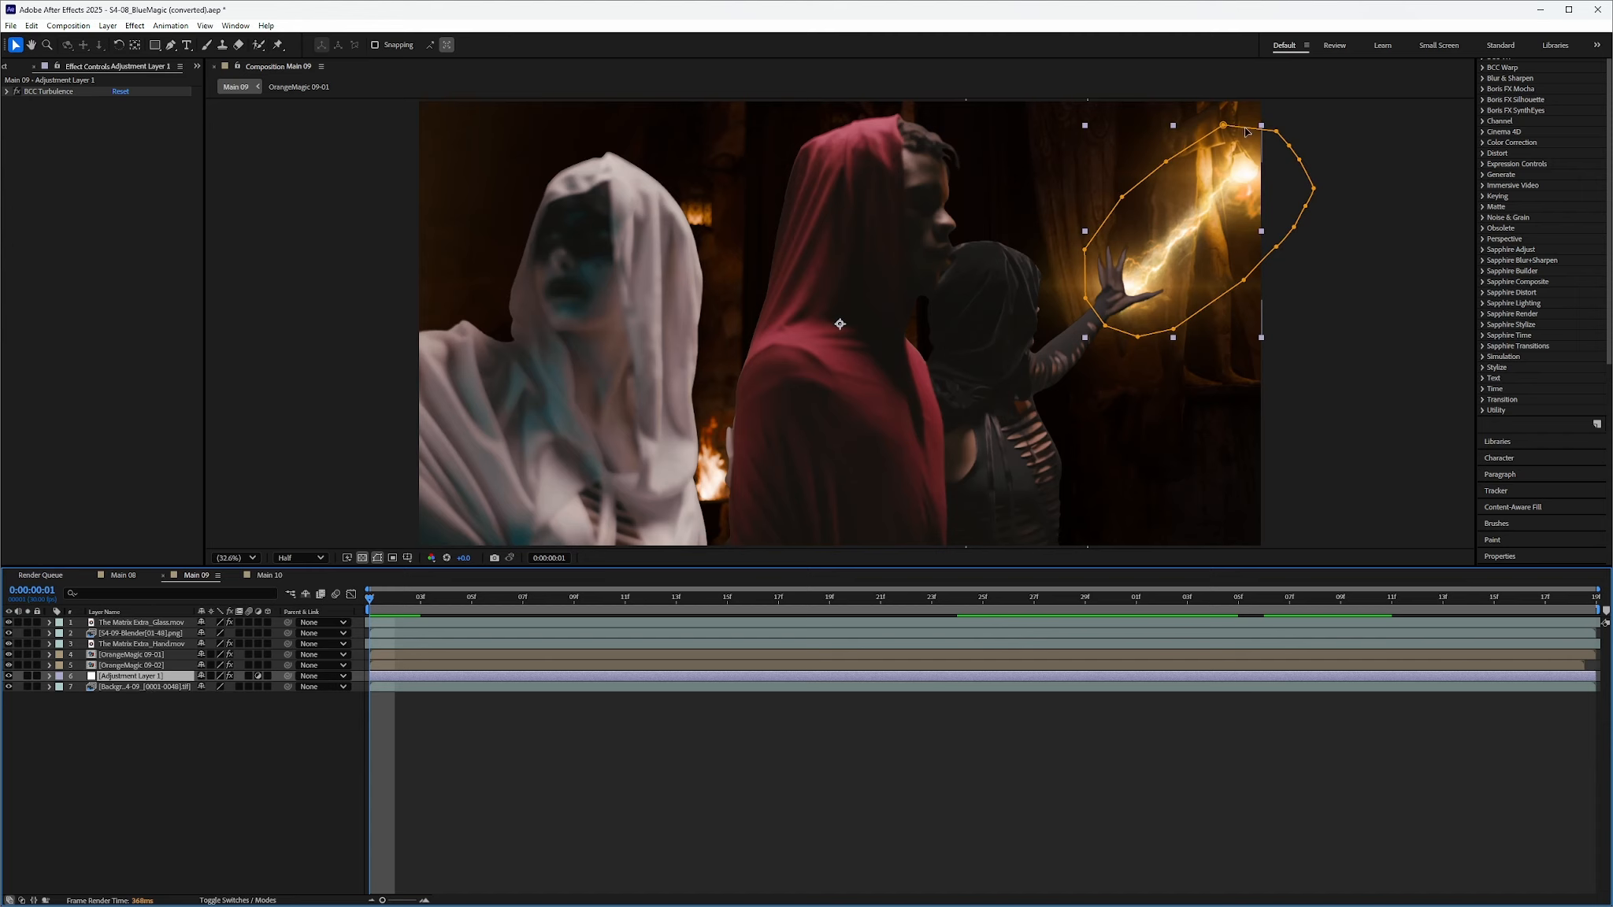
left_click_drag(370, 603, 1070, 654)
key("space")
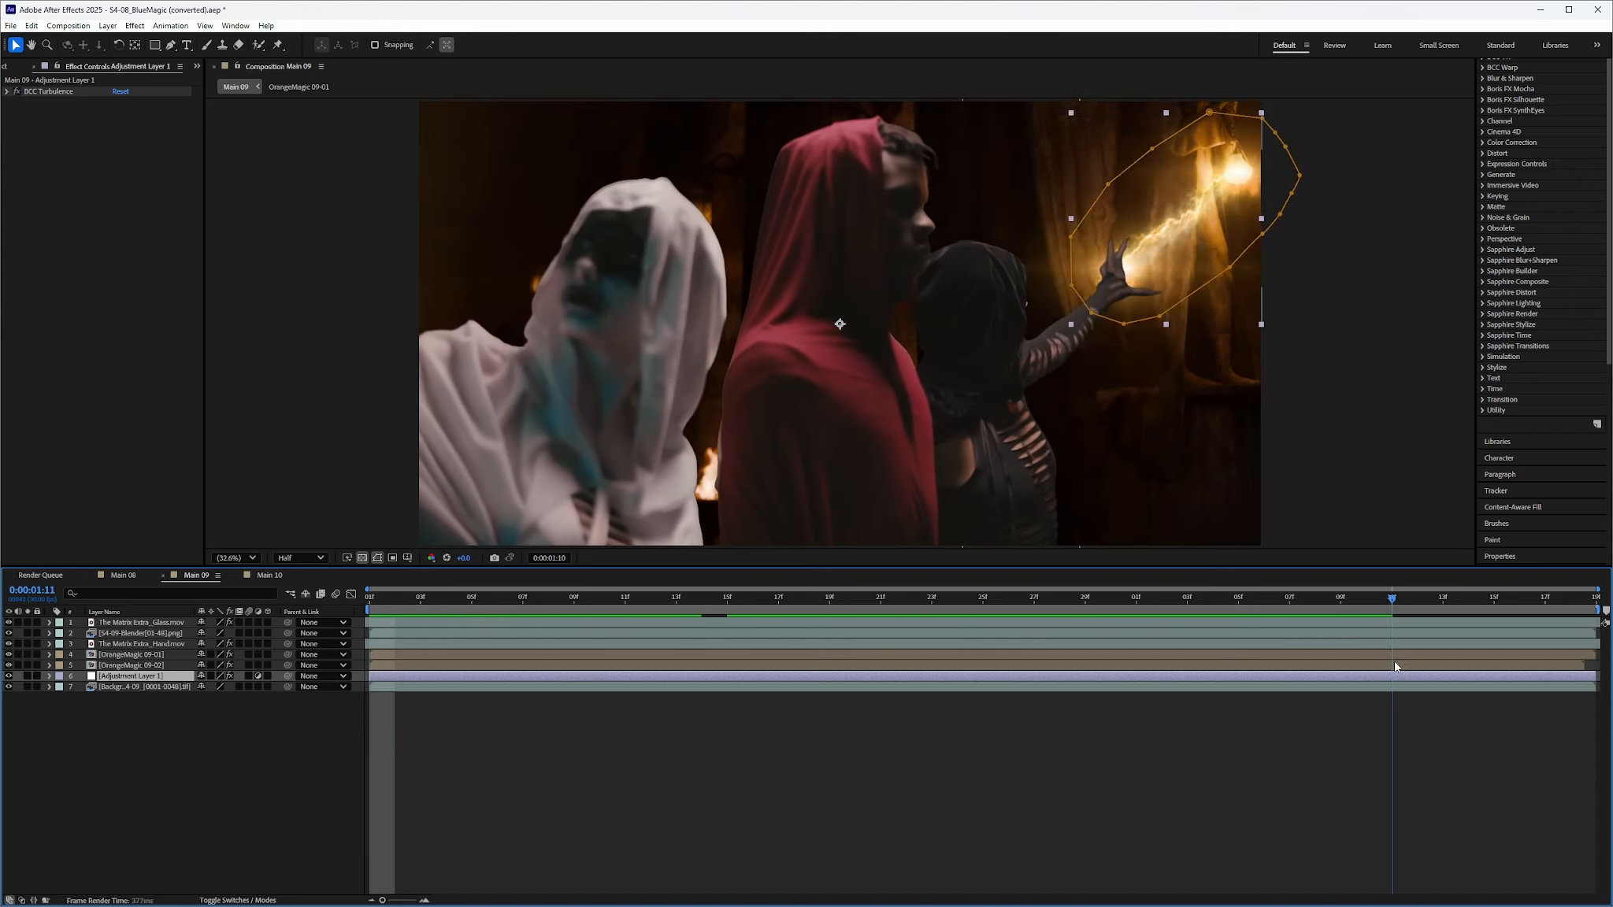
key("space")
left_click(190, 784)
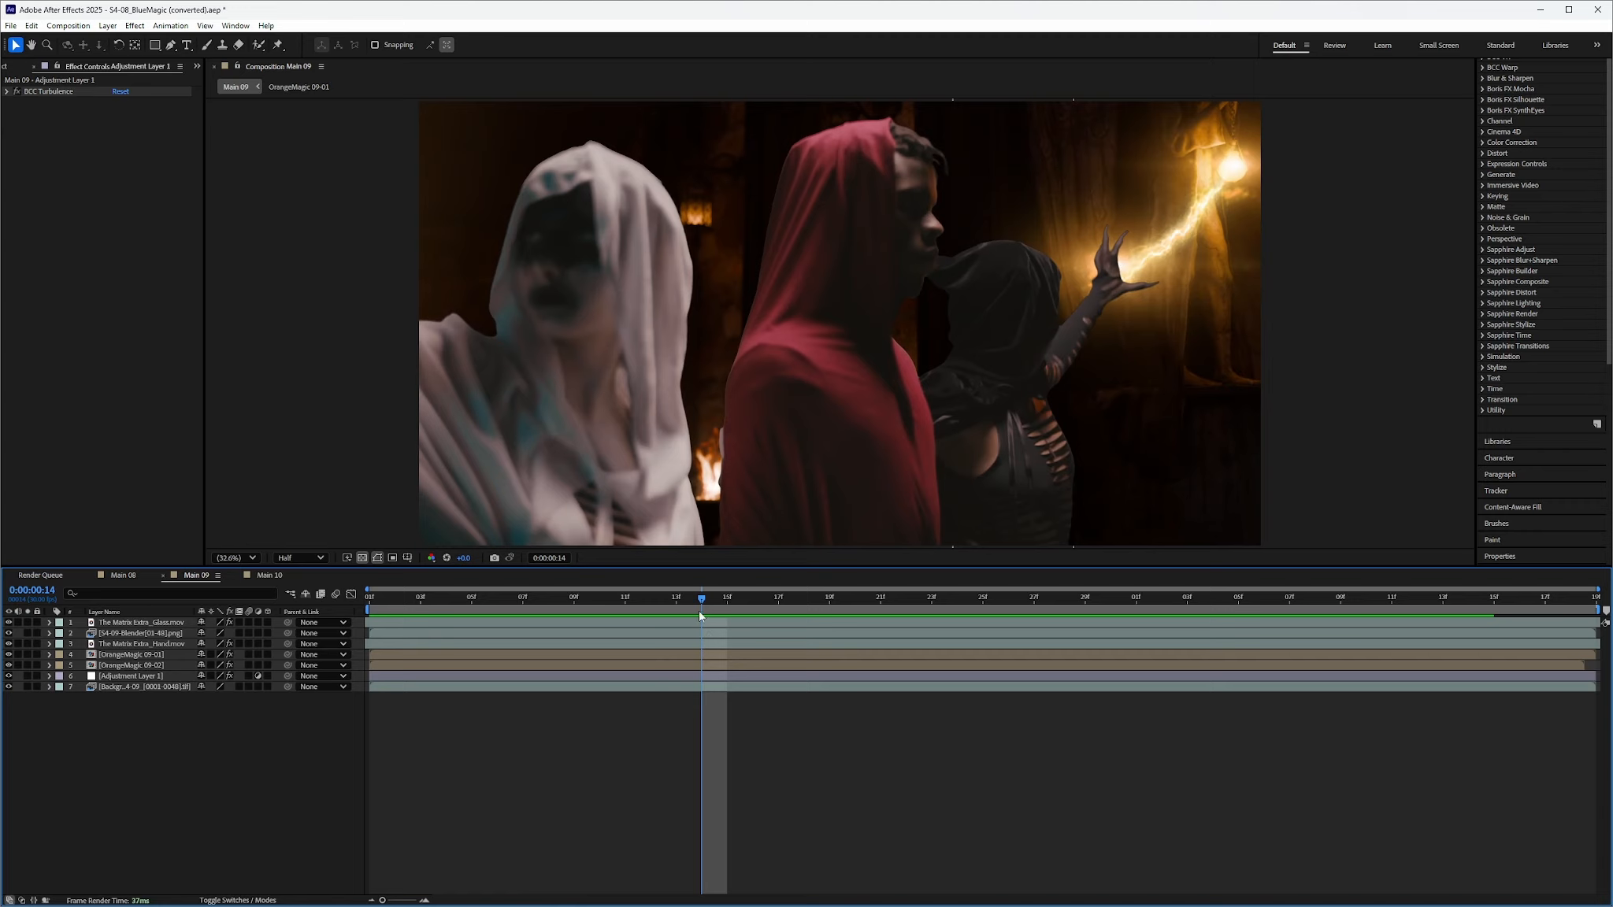
left_click_drag(703, 600, 371, 701)
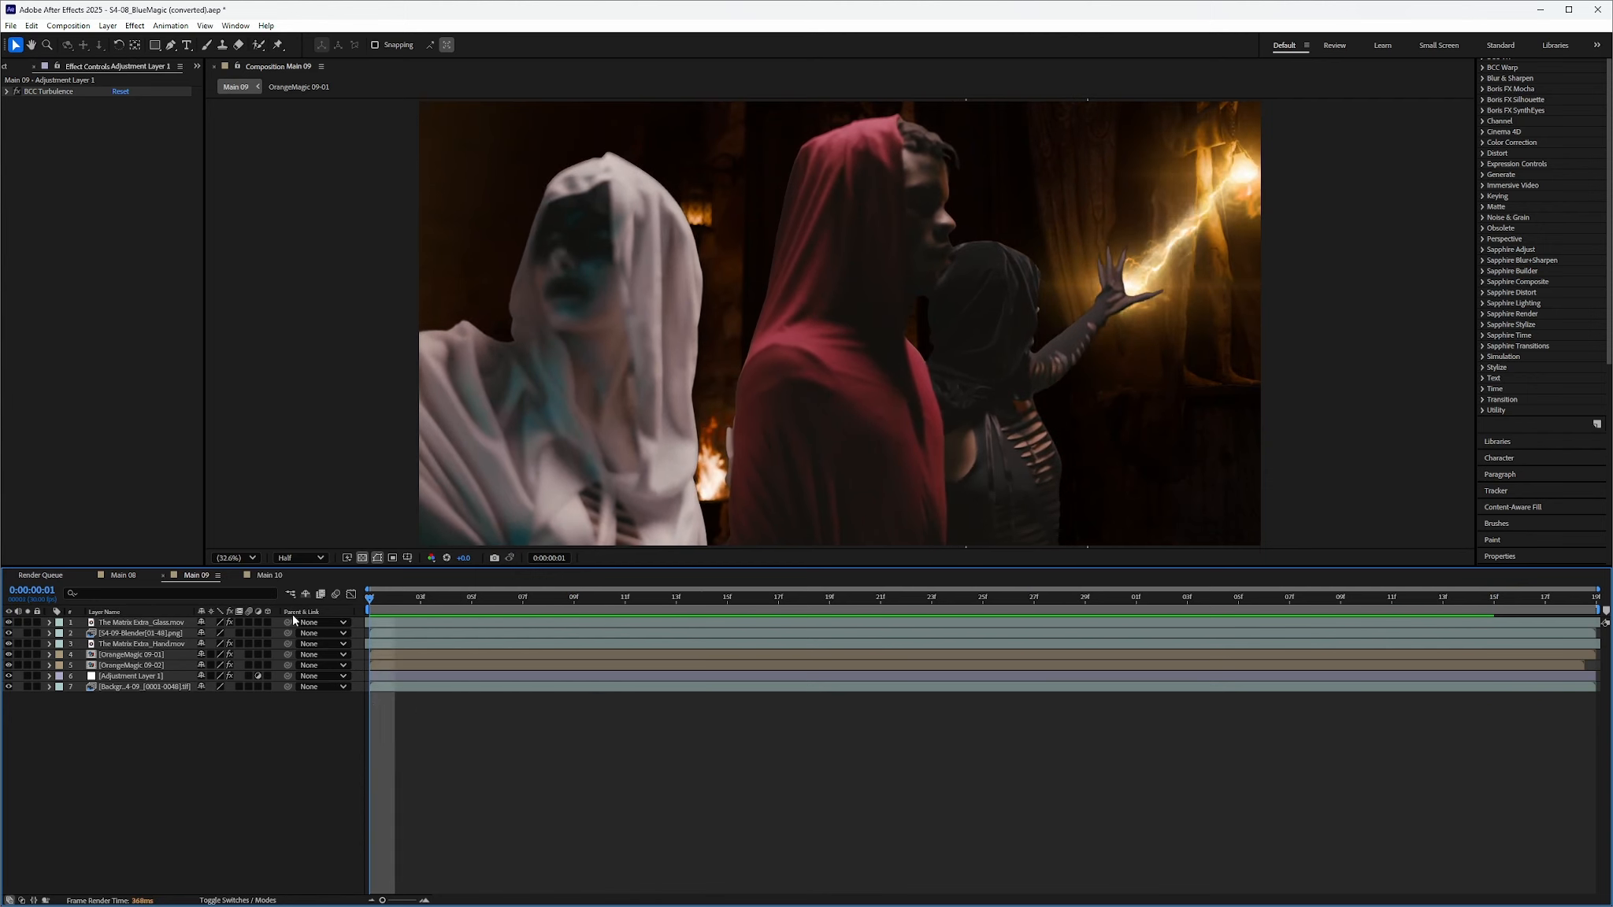
Hide the hooded figures layer and play back the hall-and-beam composite
left_click(10, 633)
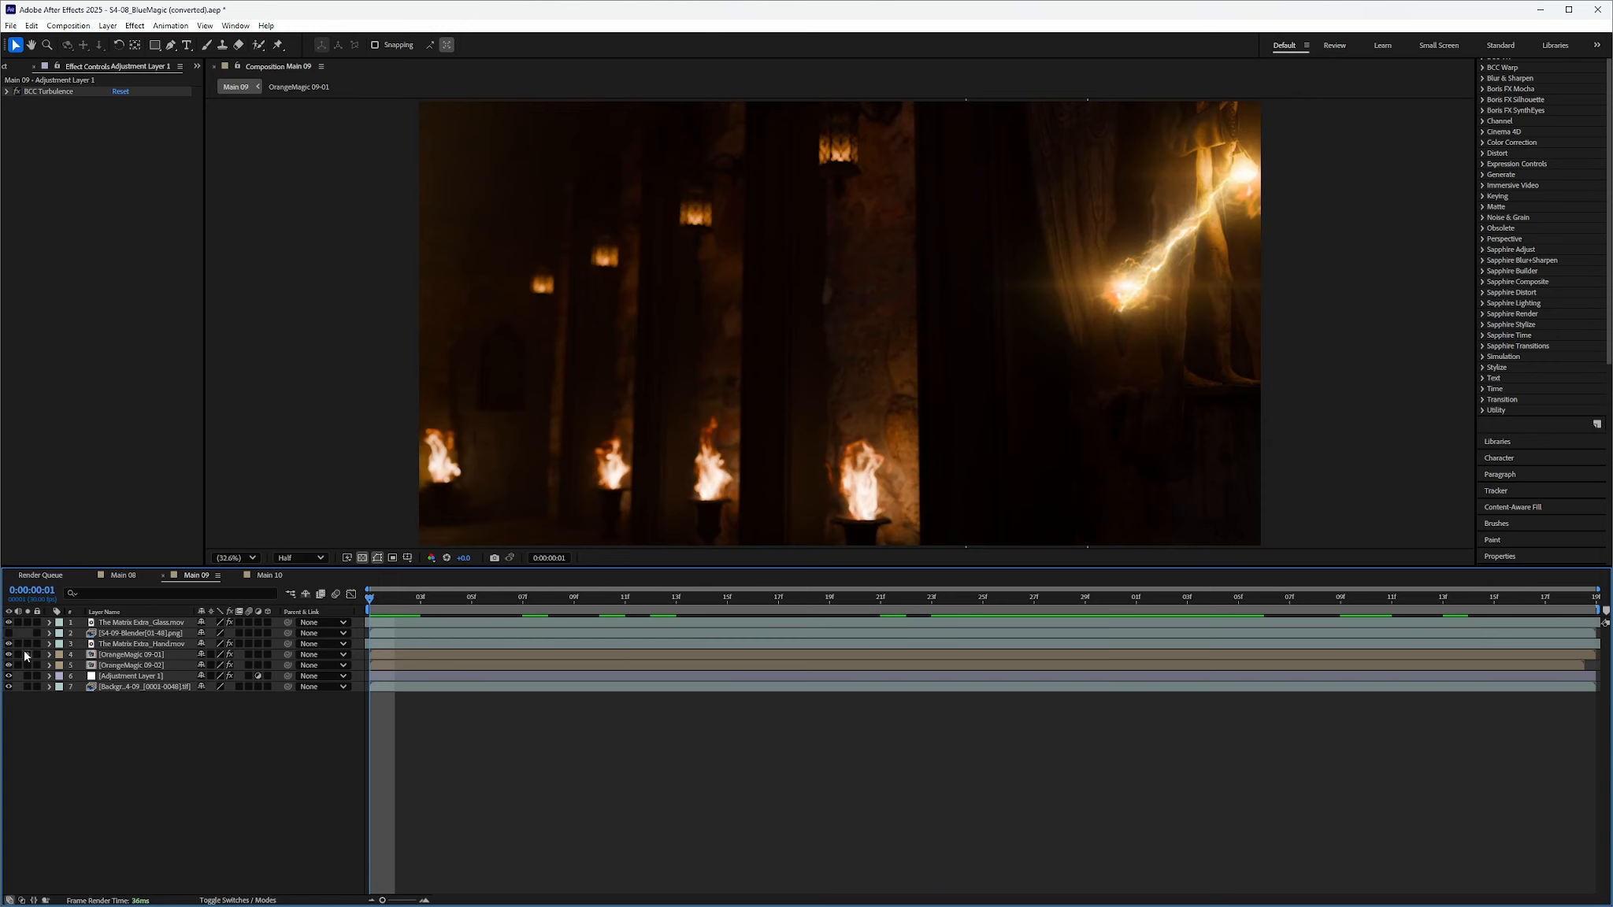
left_click_drag(371, 602, 1161, 666)
key("space")
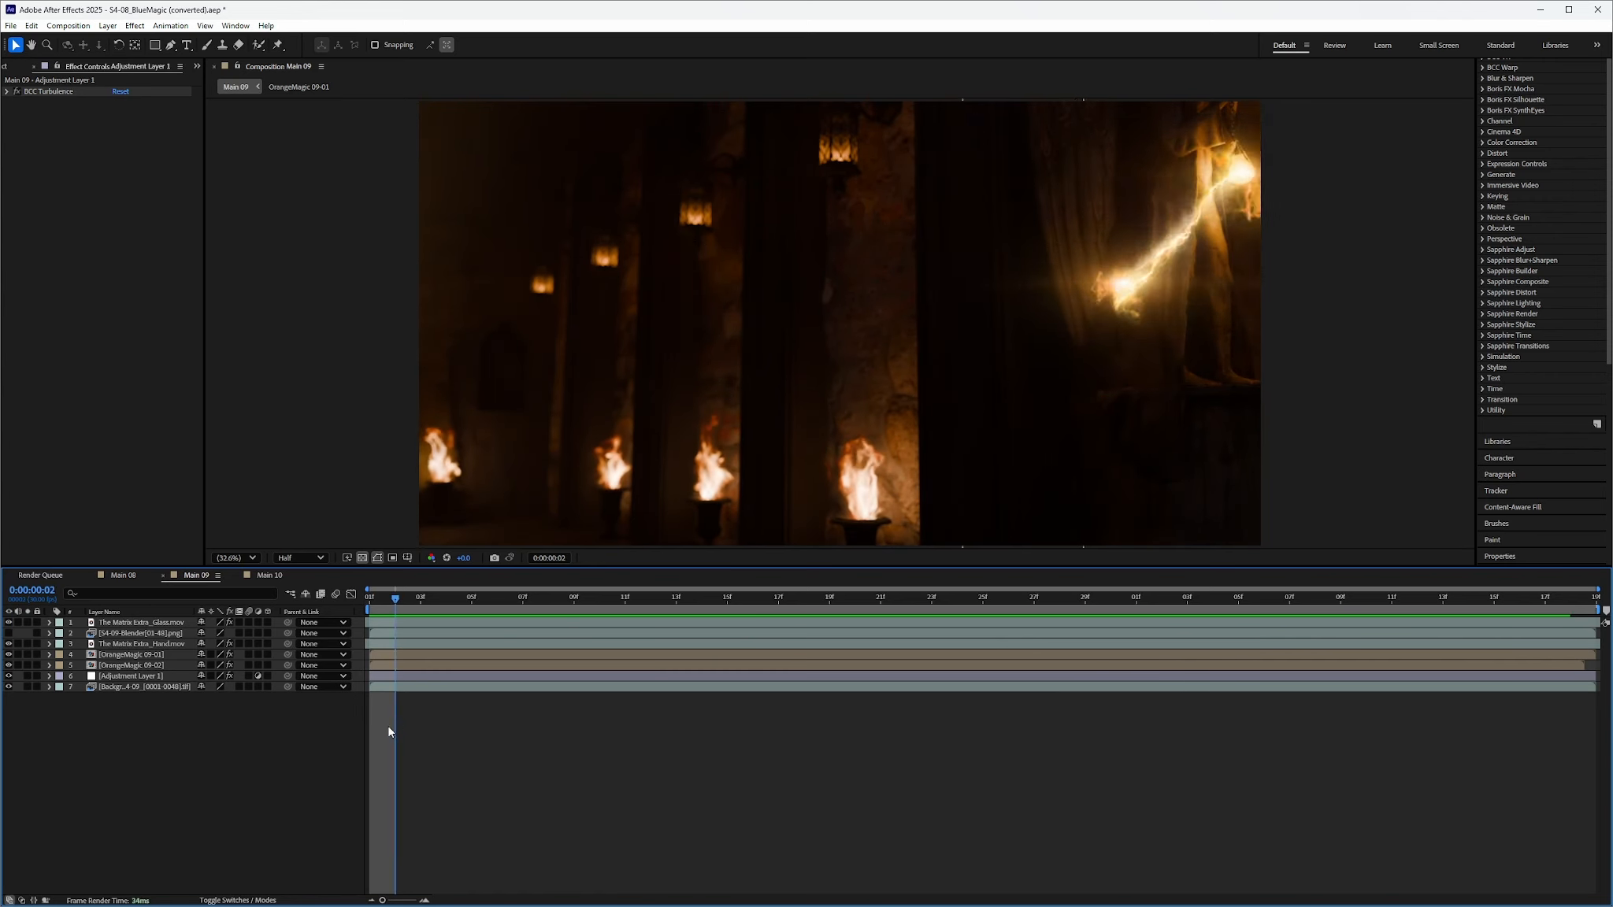
key("space")
Scrub through the Main 08 shot, then return to the Main 10 composition
left_click(120, 576)
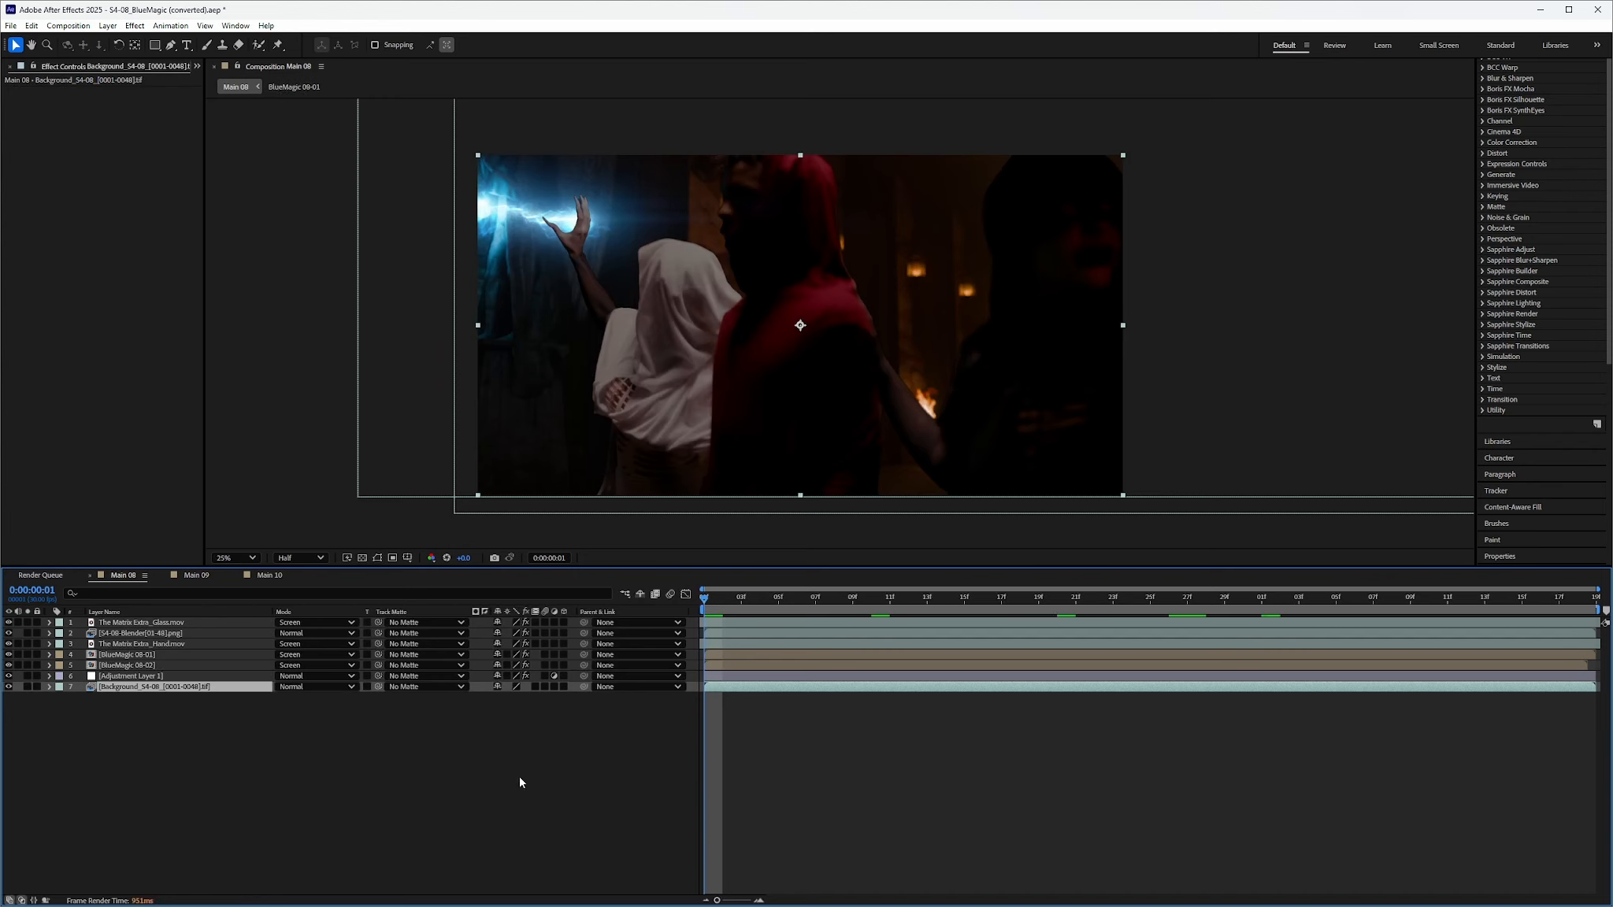
left_click_drag(710, 601, 775, 678)
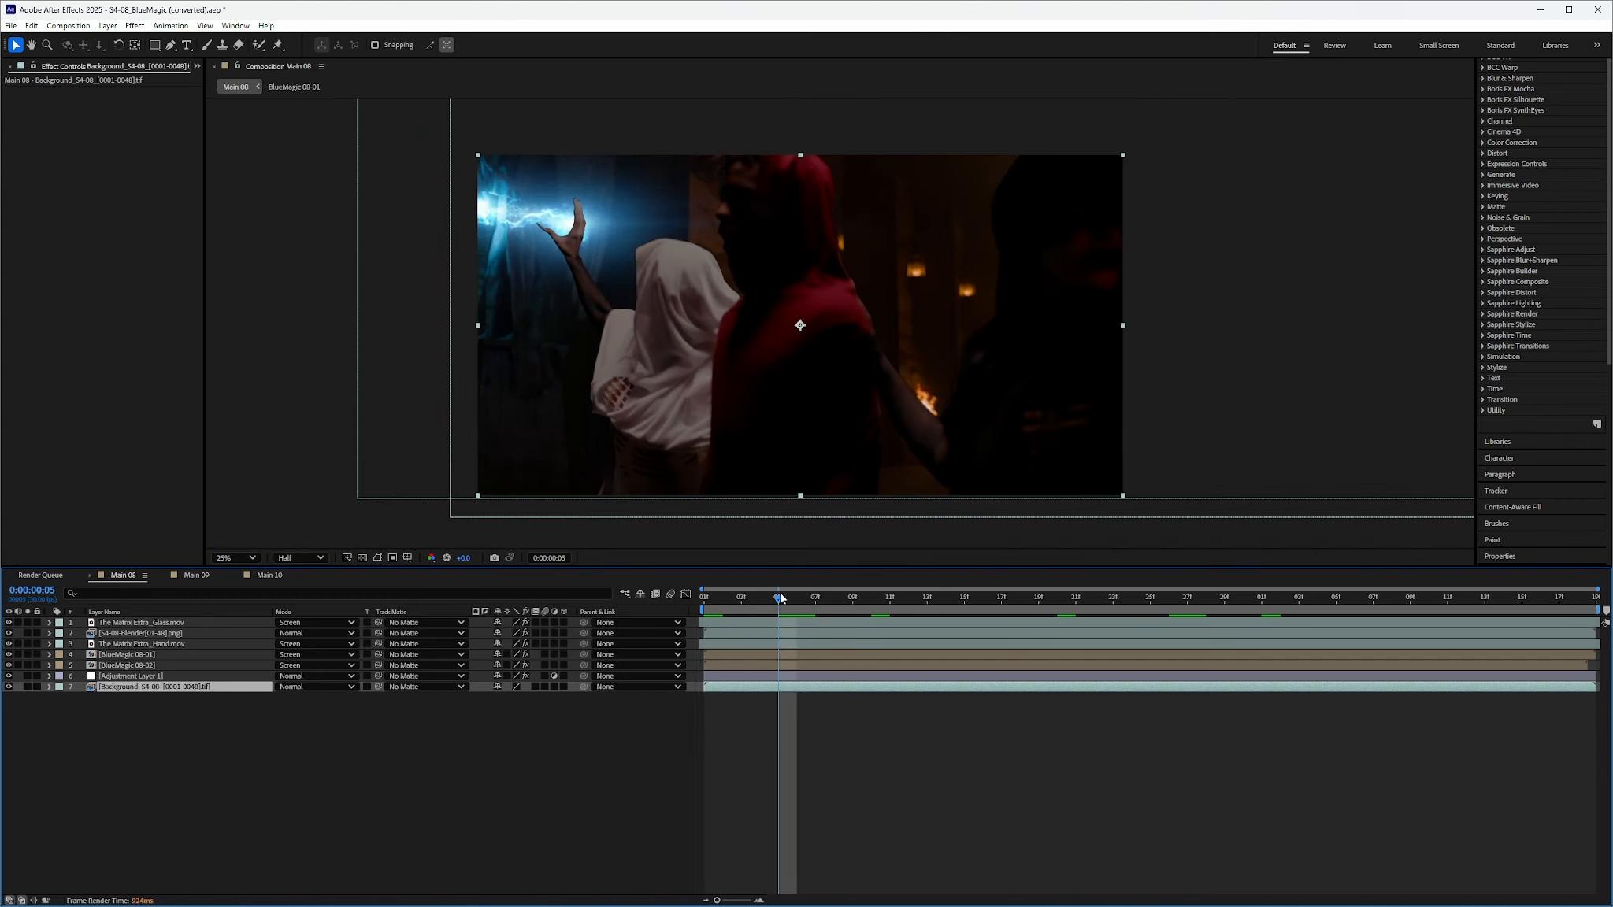
left_click_drag(779, 600, 1443, 633)
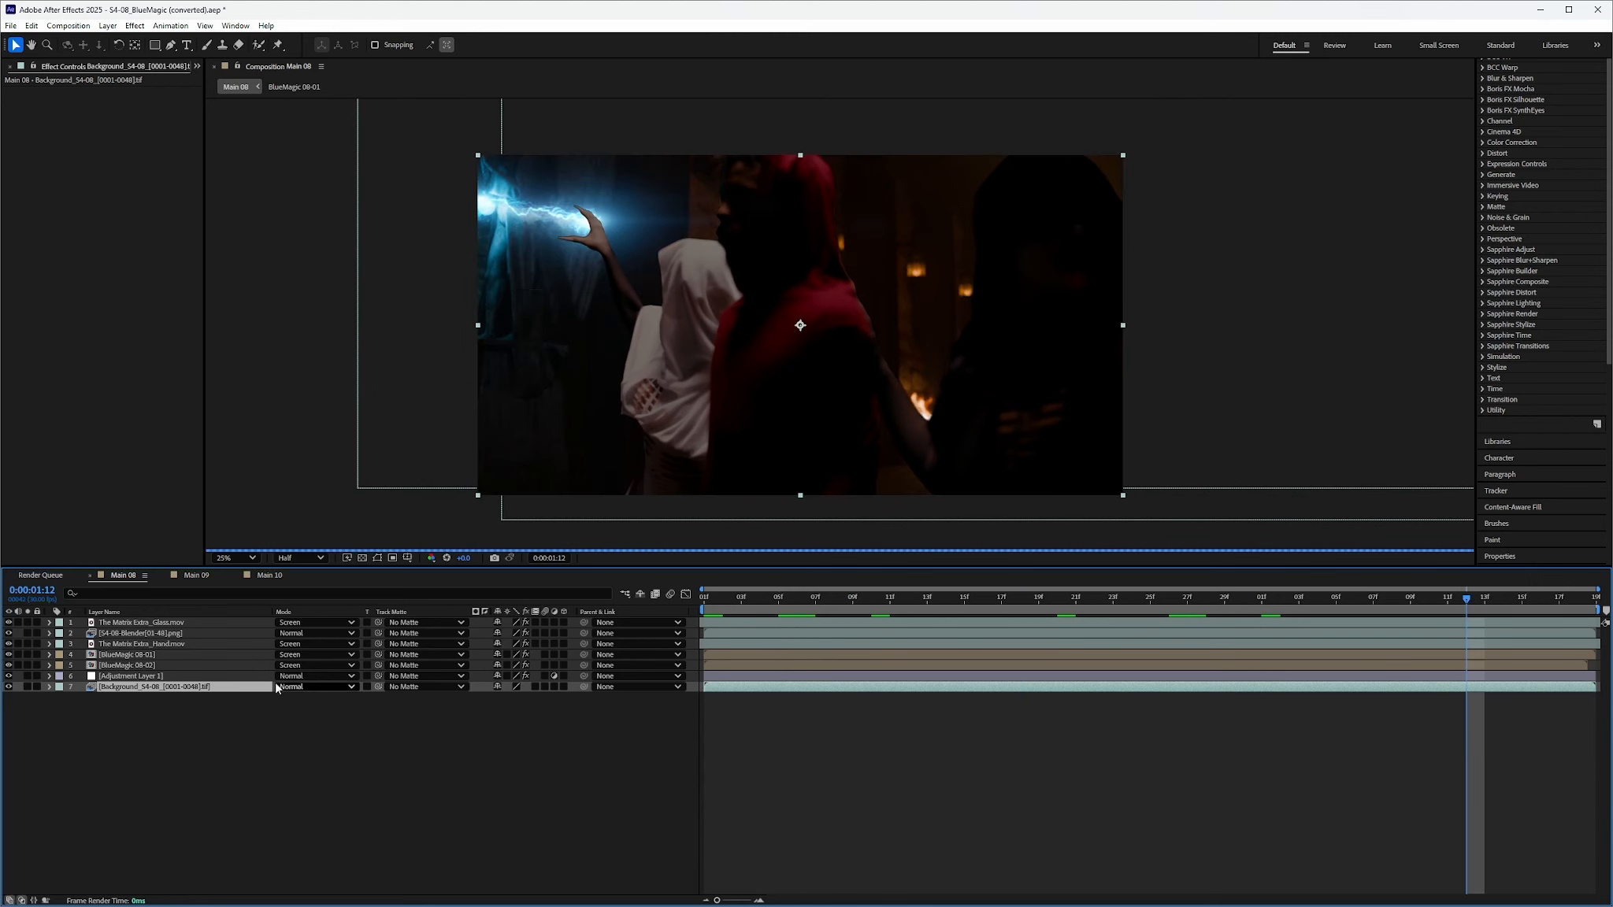
left_click(266, 576)
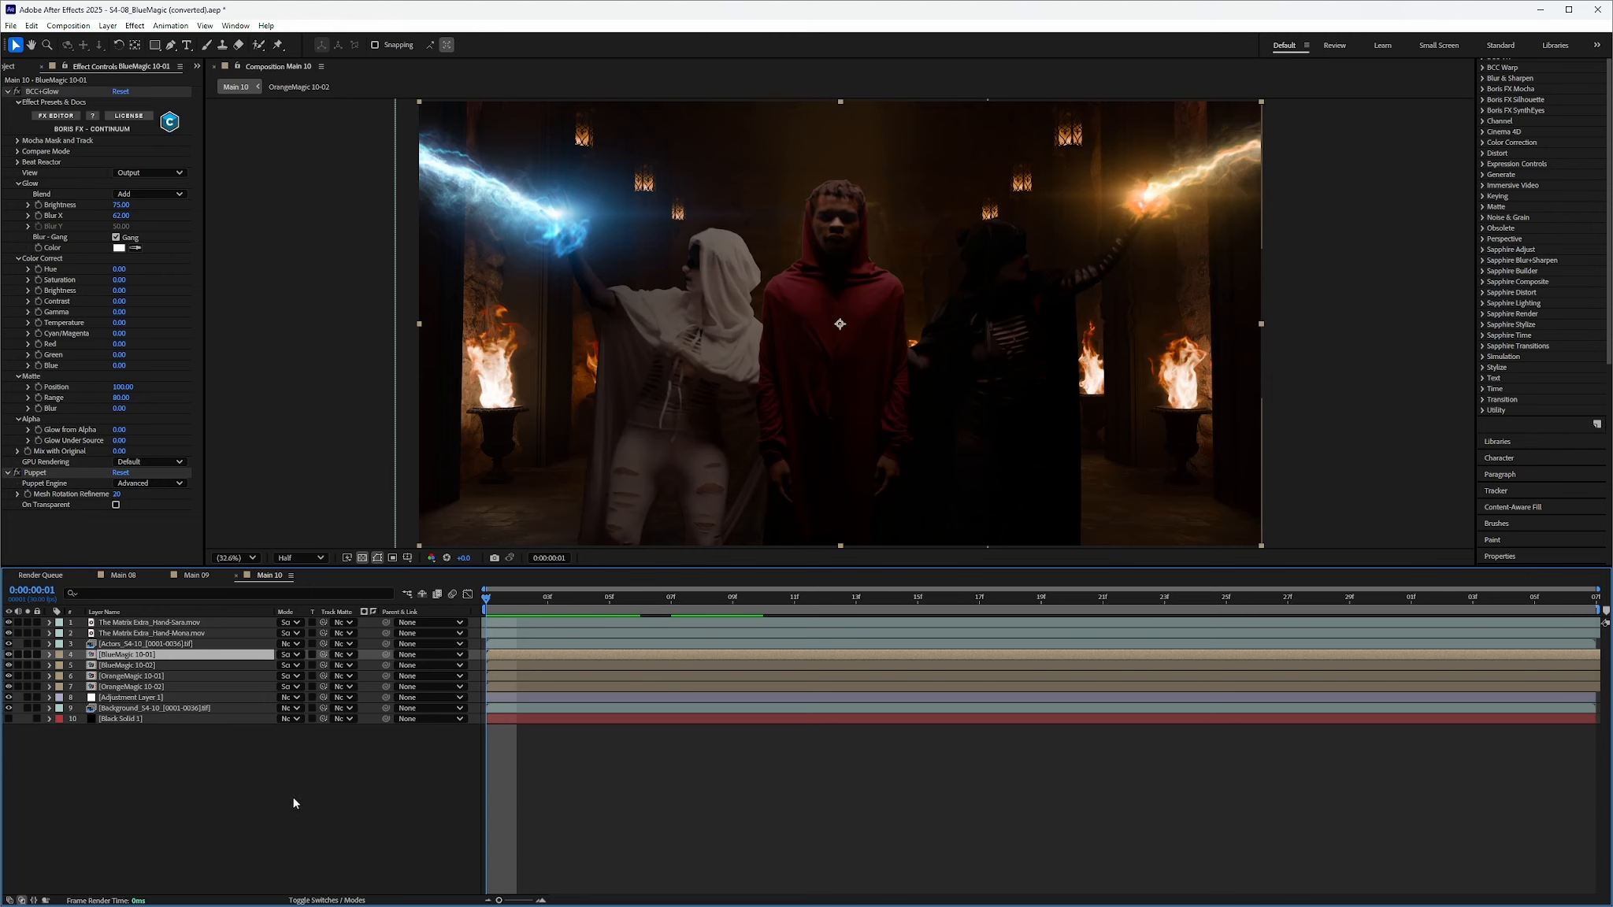
left_click_drag(490, 600, 486, 647)
left_click_drag(9, 624, 9, 635)
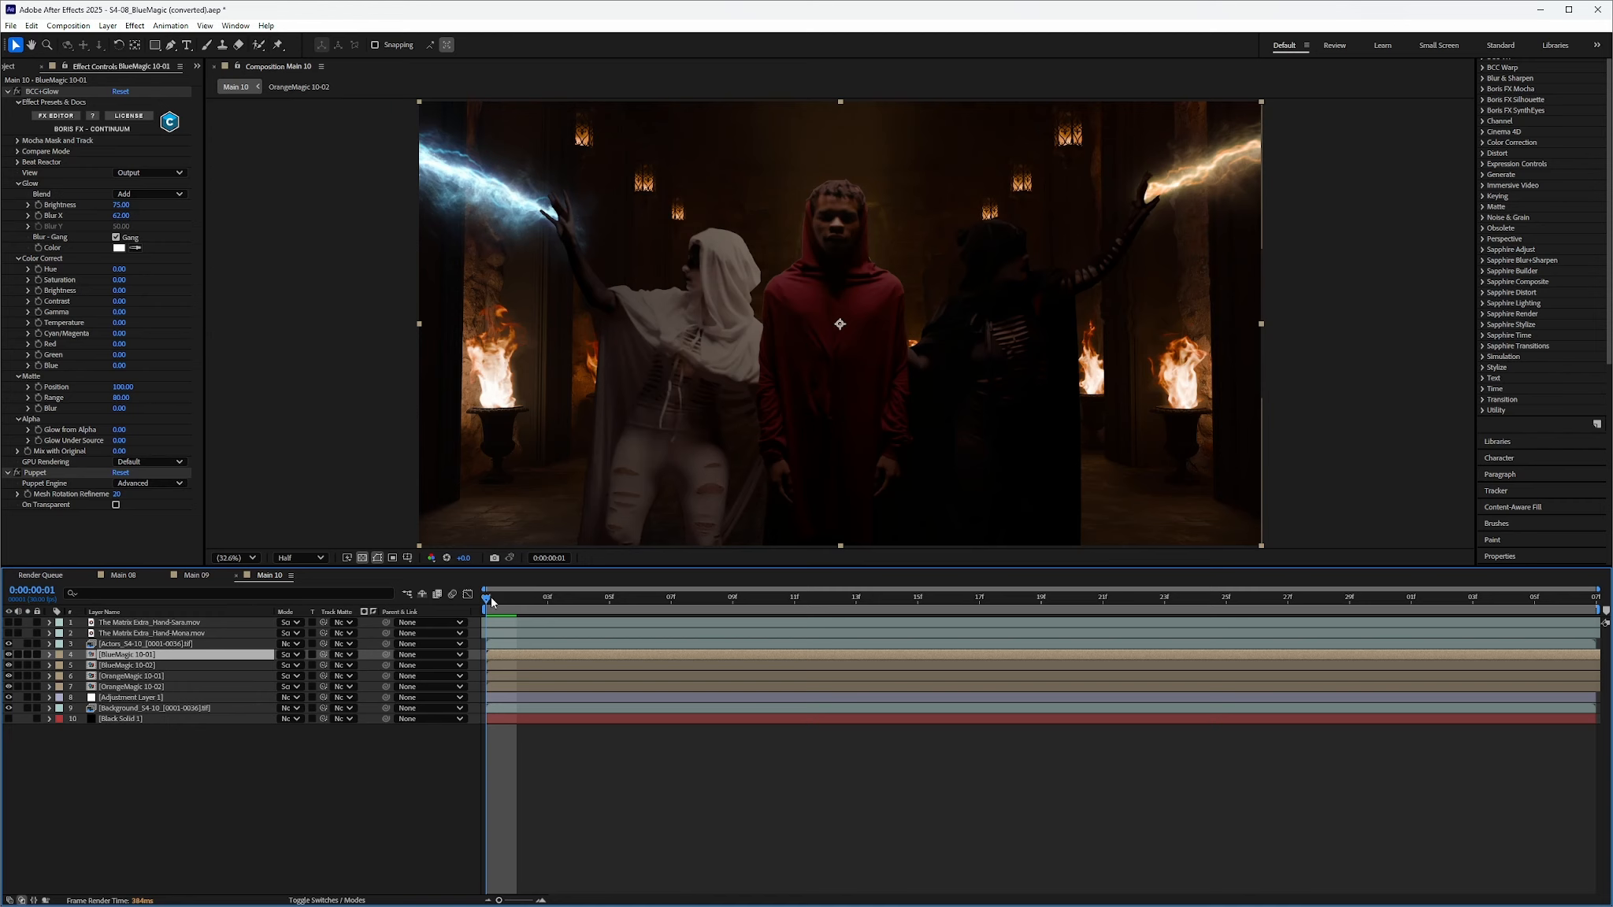
left_click_drag(491, 603, 498, 667)
left_click(8, 622)
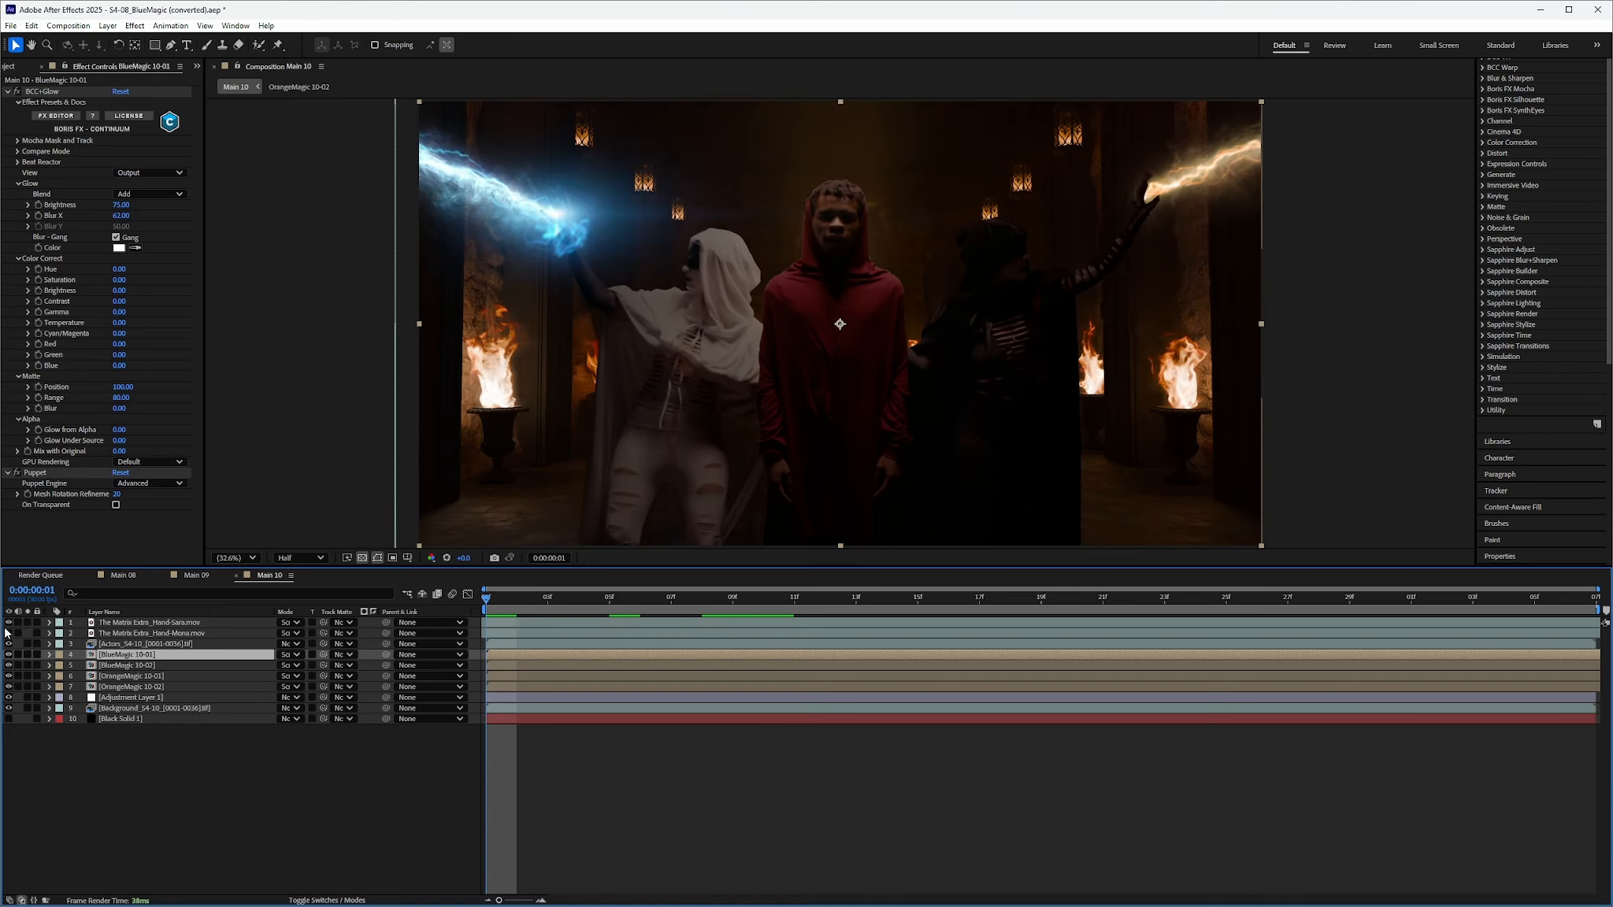
left_click(8, 633)
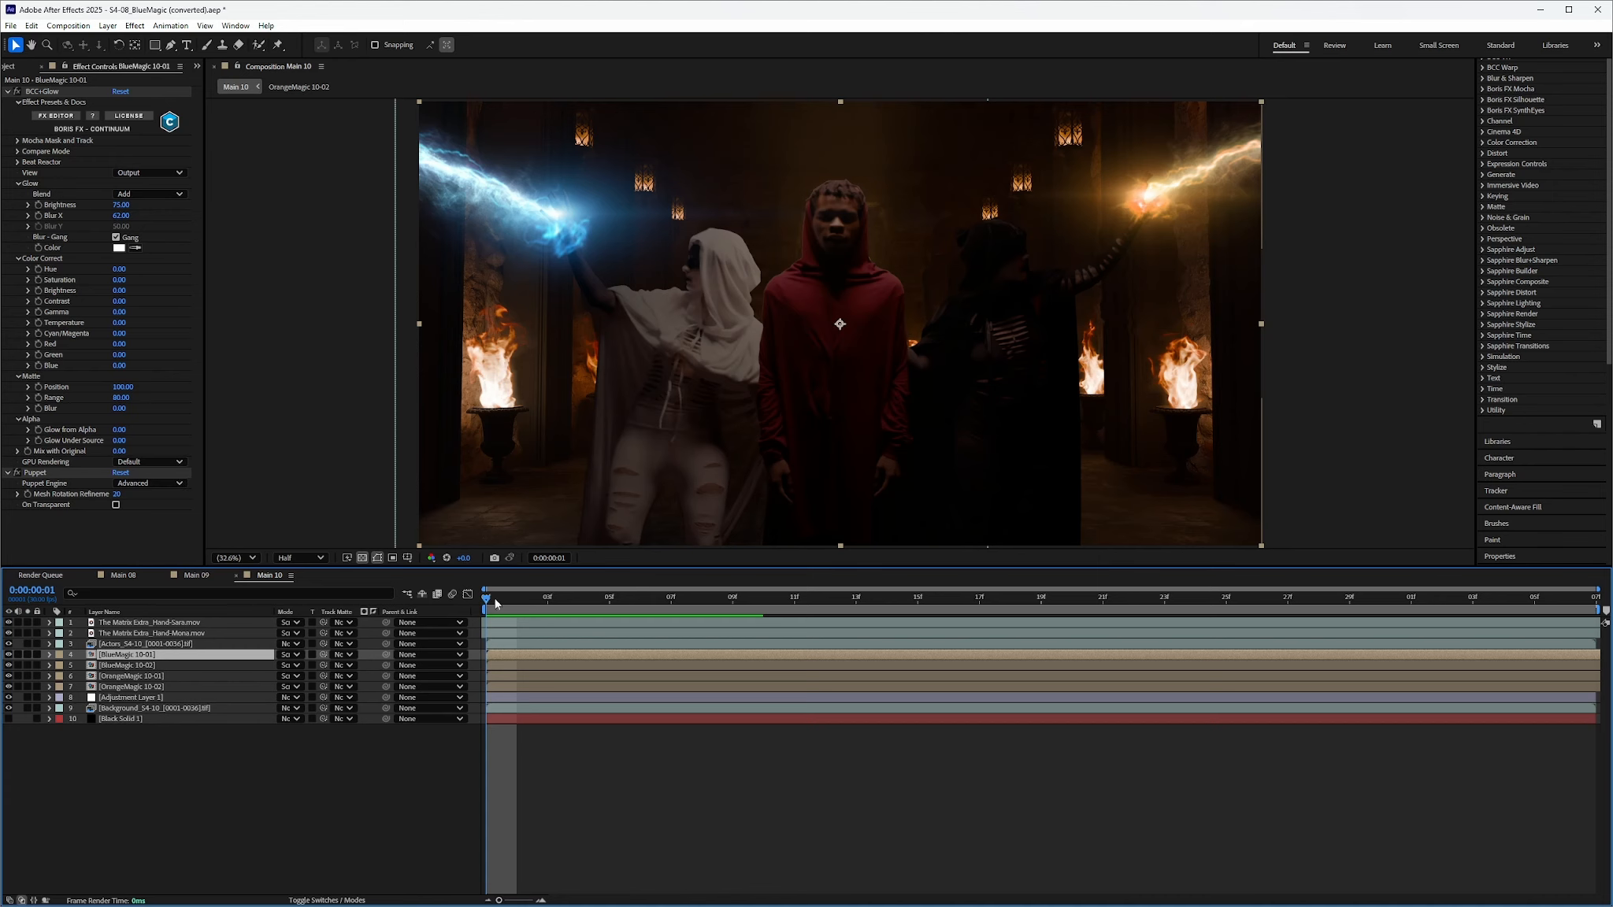
left_click_drag(485, 601, 486, 717)
mouse_move(521, 900)
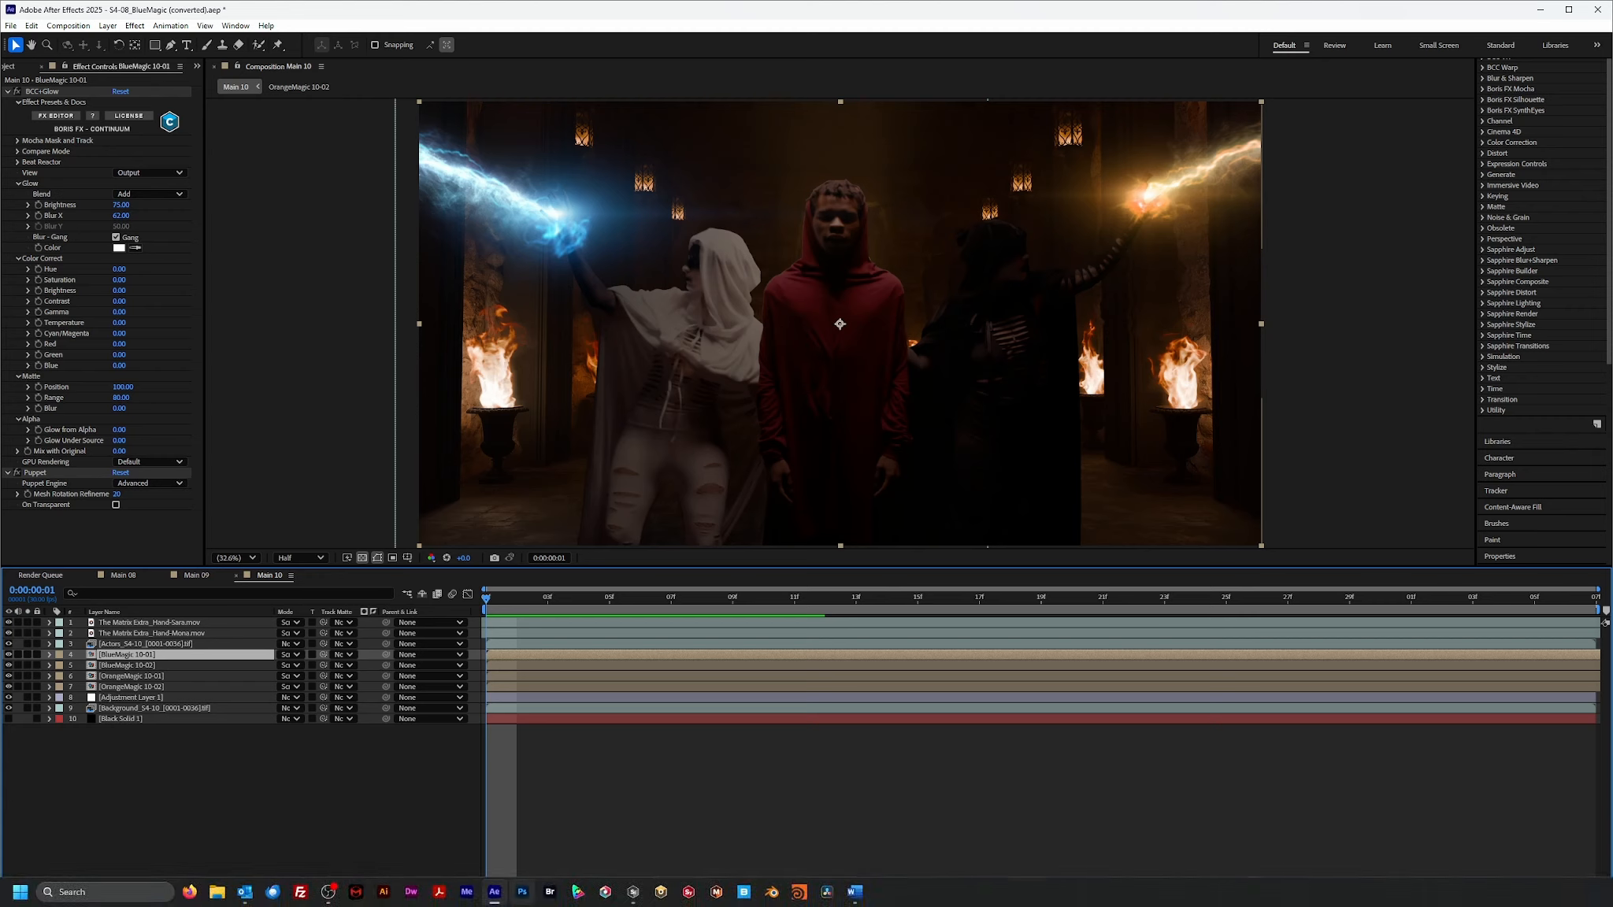
In Silhouette, view the Magic01 beam source and scrub through its frames
left_click(634, 900)
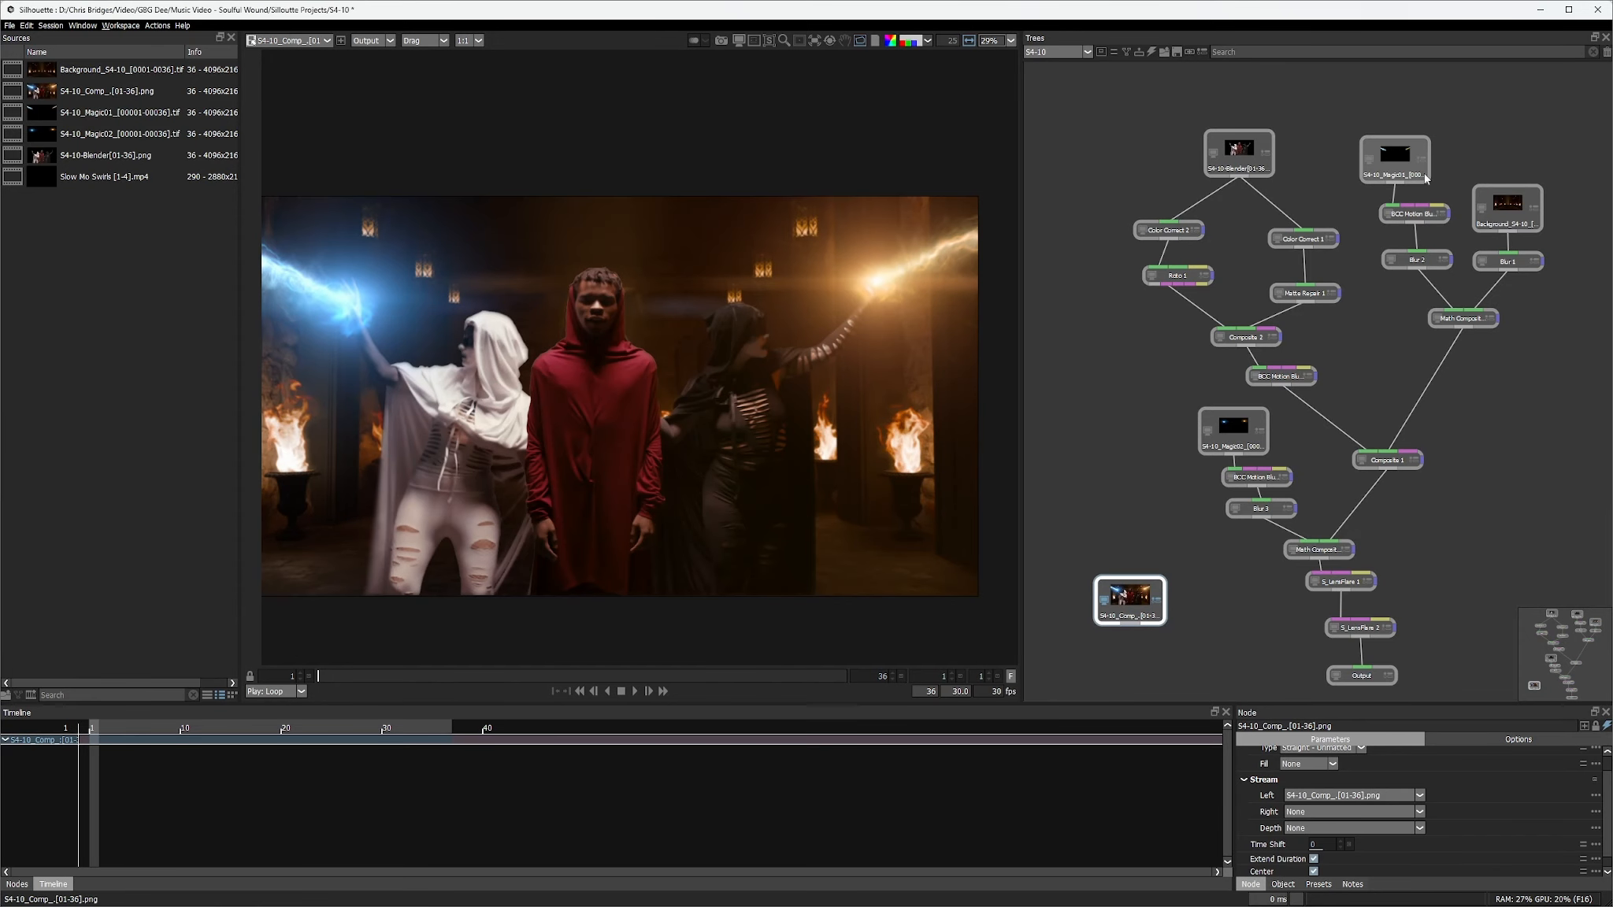
left_click(1394, 158)
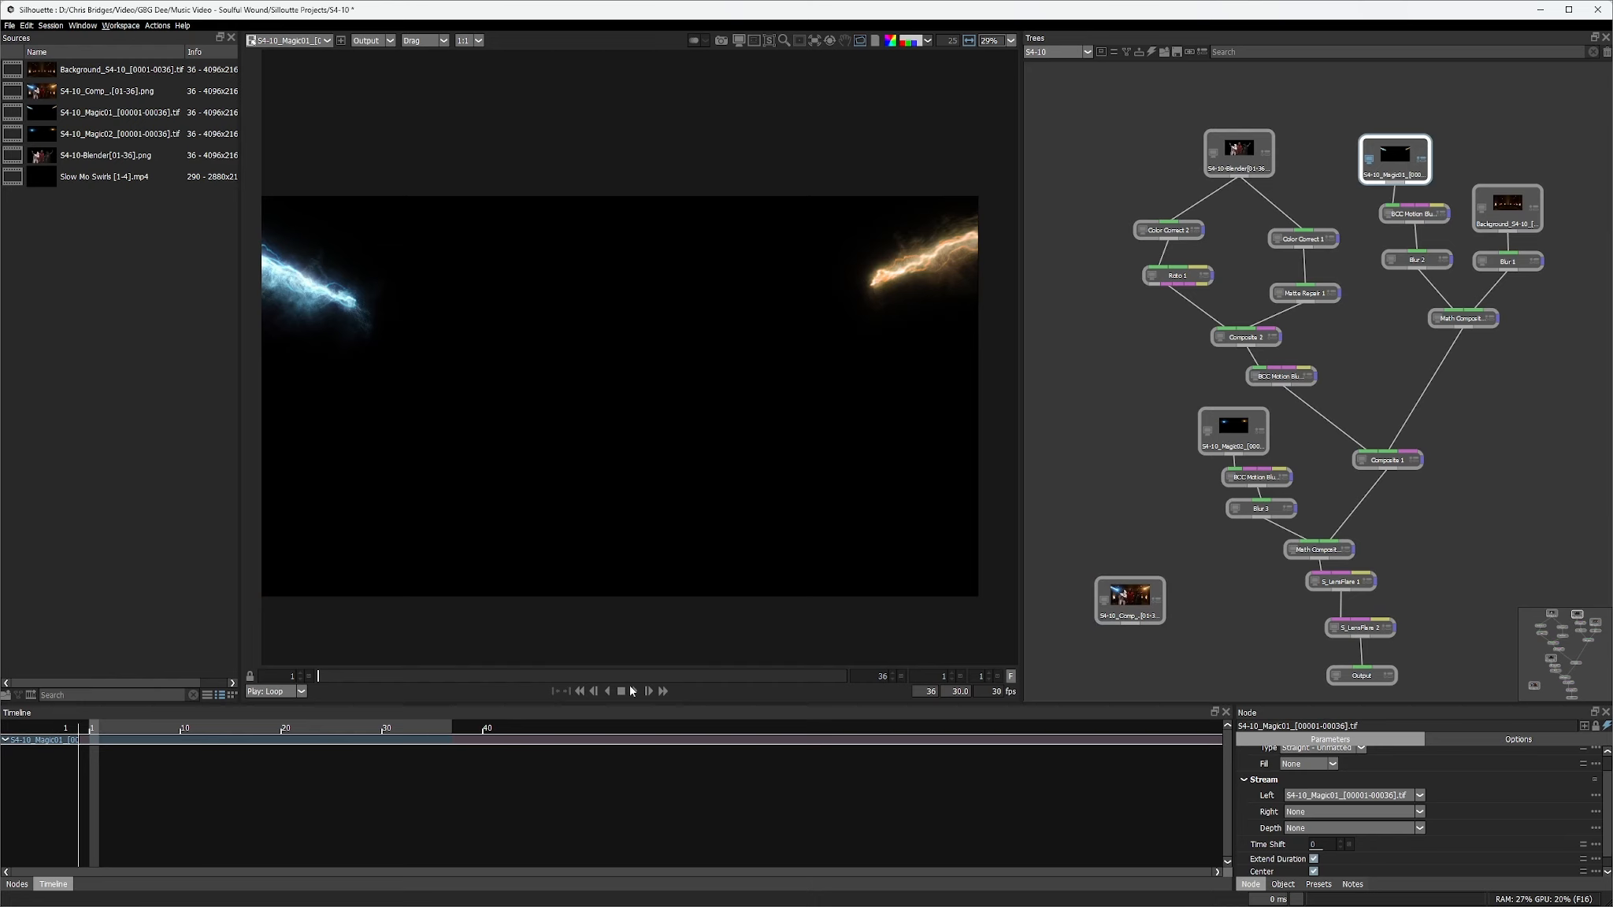
left_click_drag(336, 677, 247, 682)
View the Background plate, scrub through it, and play it from the first frame
left_click(1507, 207)
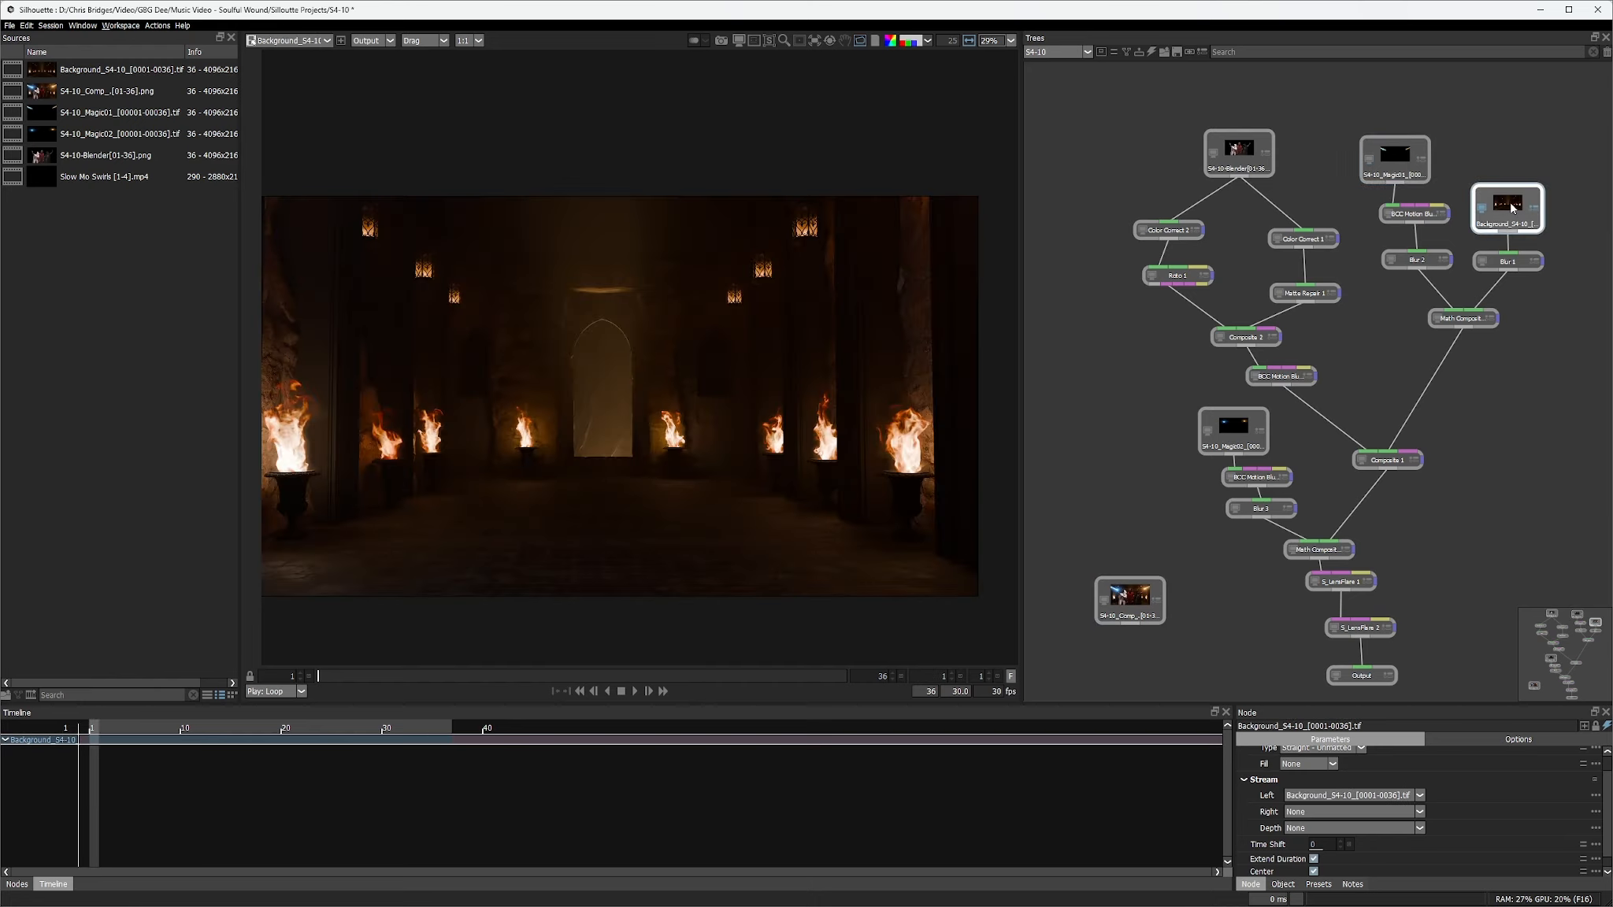
left_click_drag(403, 683, 454, 683)
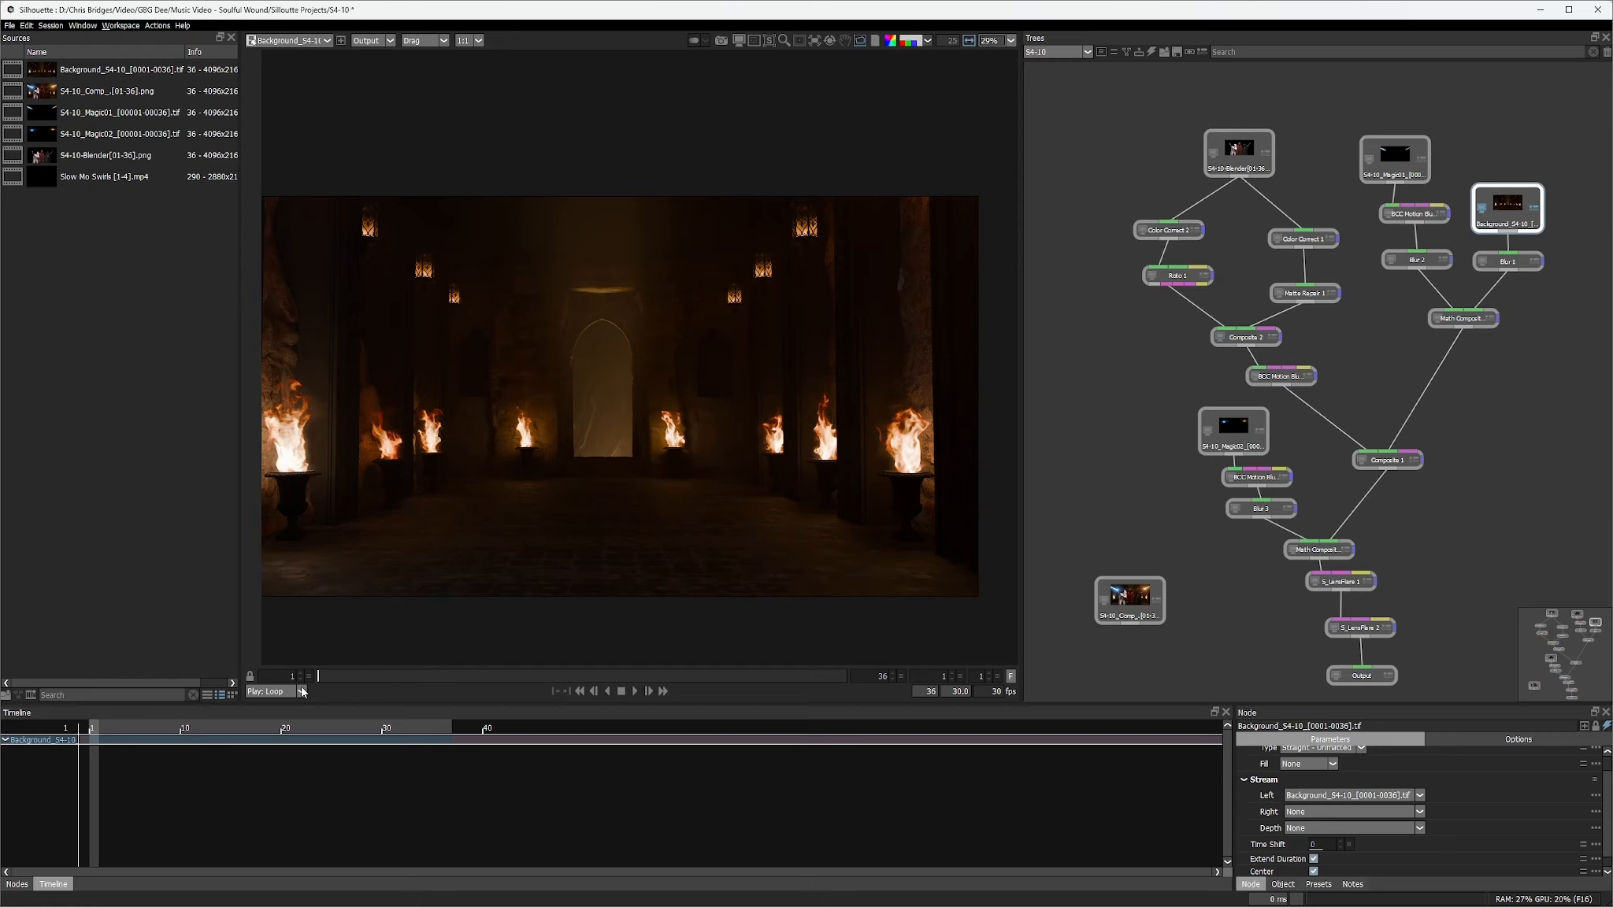
left_click_drag(441, 682, 309, 707)
left_click_drag(319, 682, 661, 689)
left_click_drag(854, 683, 285, 695)
left_click(634, 691)
View the Magic02 glow source frames and the S4-10-Blender figures render
left_click(1232, 429)
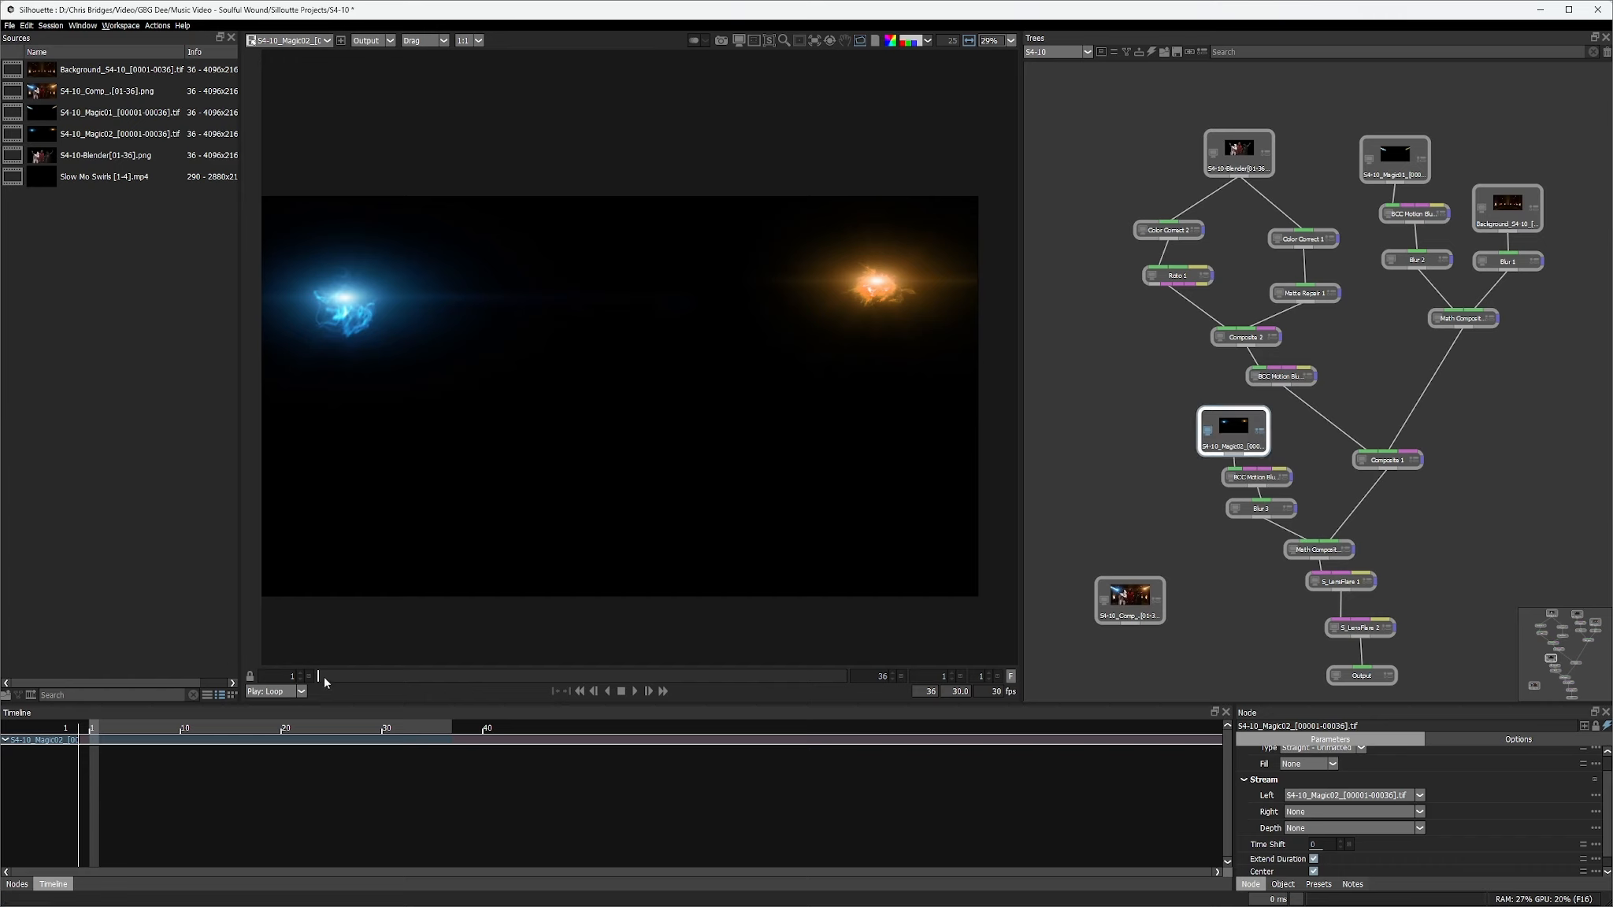
mouse_move(332, 678)
left_mouse_down()
mouse_move(835, 691)
mouse_move(318, 691)
left_mouse_up()
left_click(1246, 148)
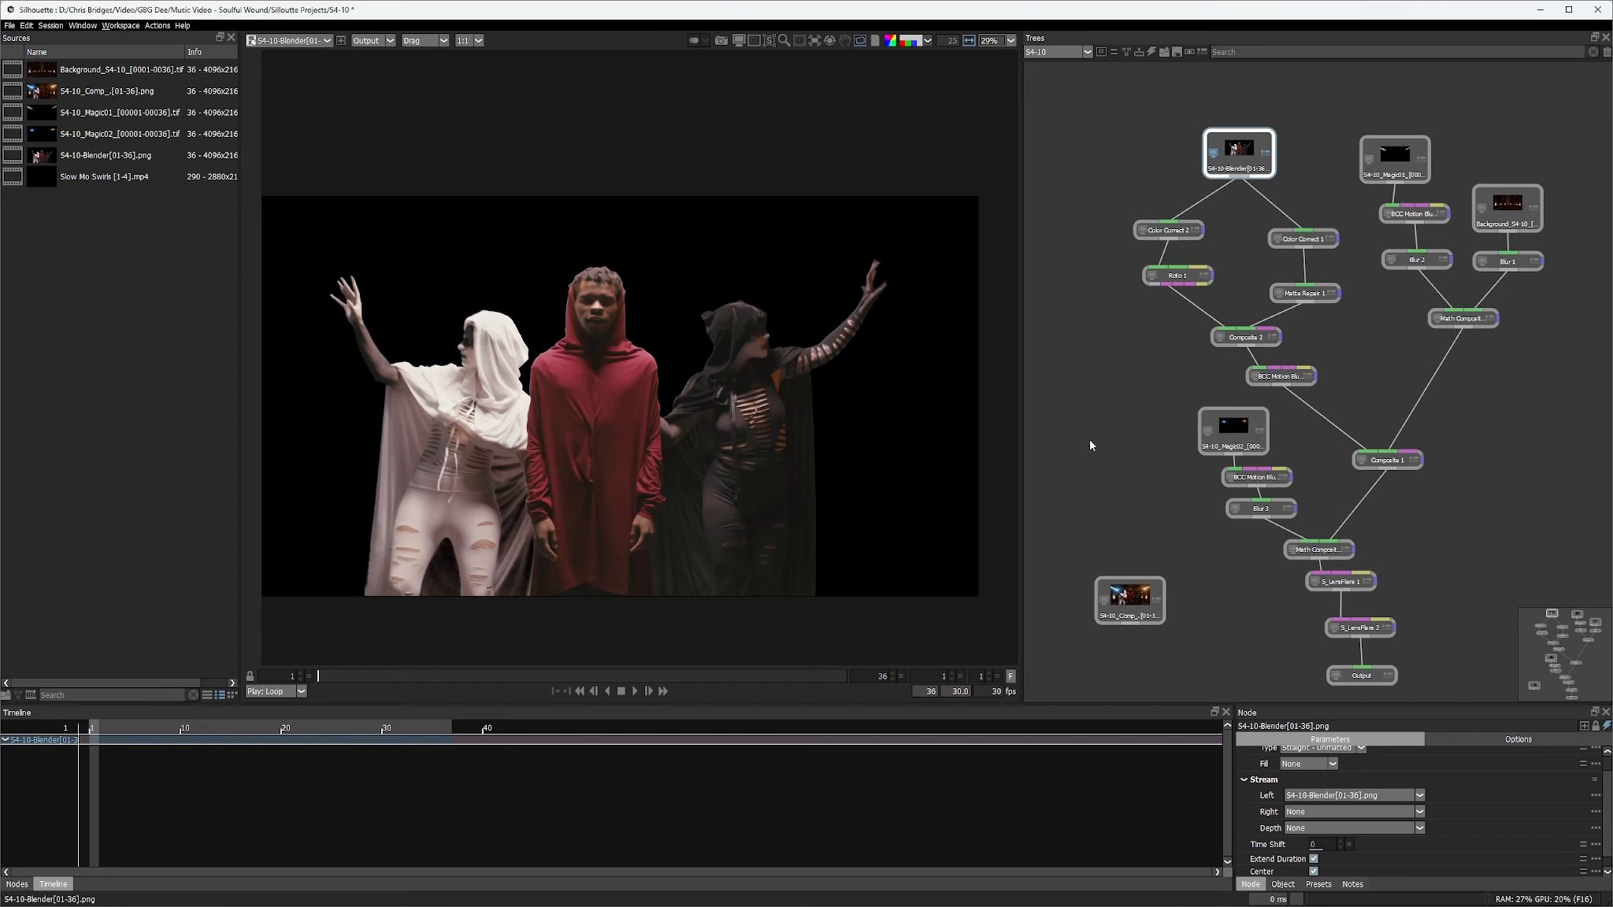
Inspect the Color Correct 1, Color Correct 2 and Roto 1 outputs on the figures
left_click(1303, 239)
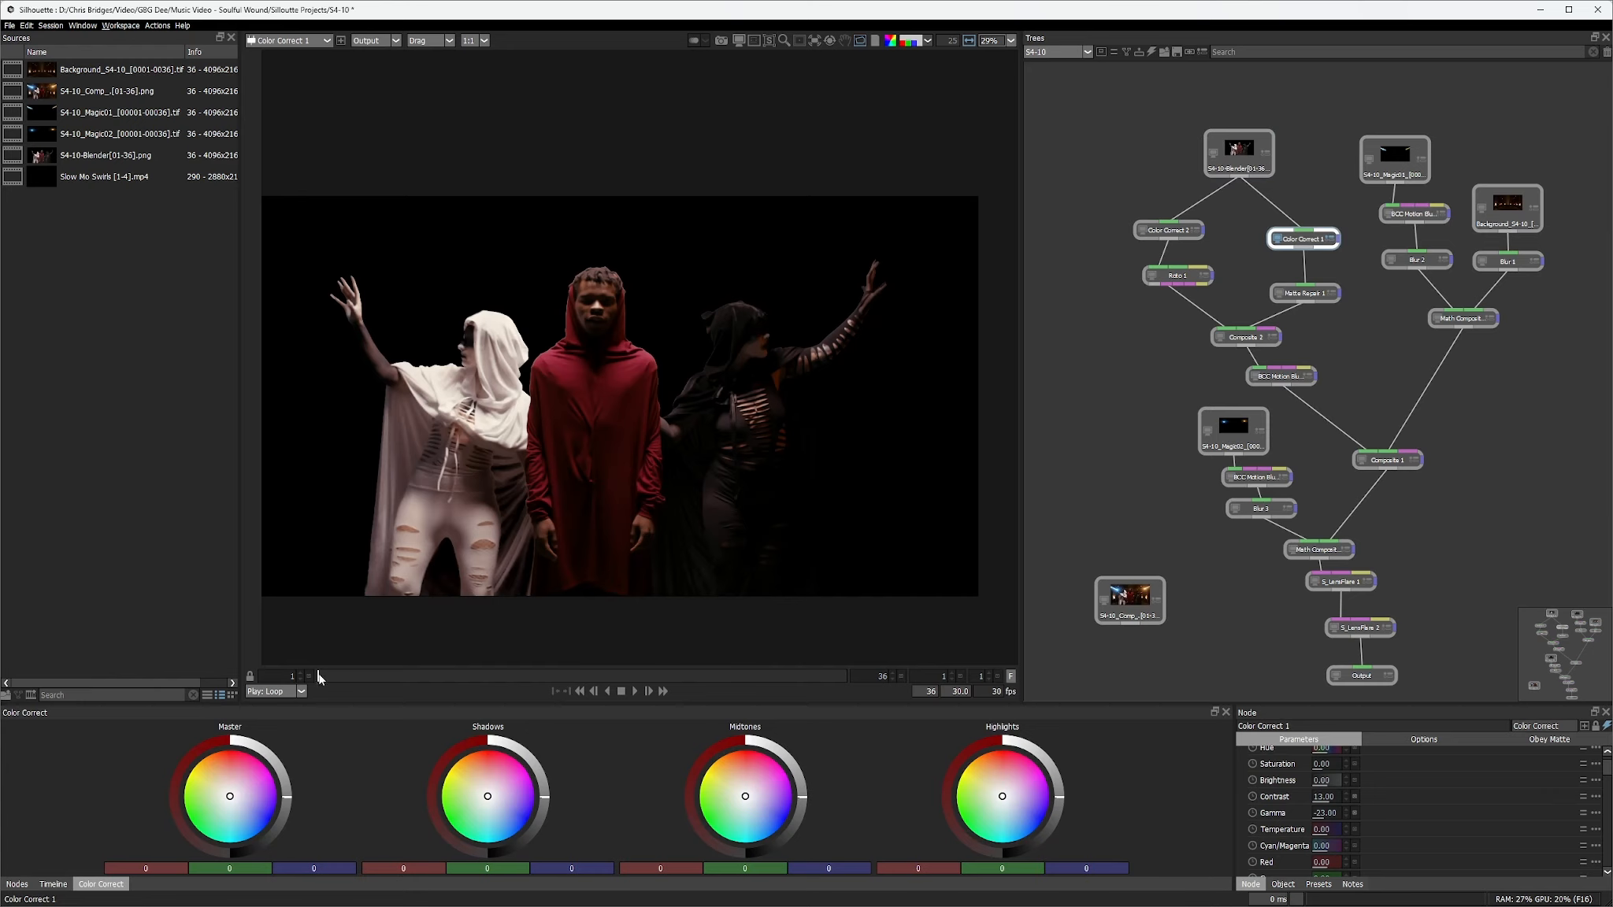
mouse_move(319, 678)
left_mouse_down()
mouse_move(628, 676)
mouse_move(462, 701)
mouse_move(314, 690)
mouse_move(846, 686)
mouse_move(291, 689)
left_mouse_up()
left_click_drag(359, 674, 320, 690)
left_click(1168, 230)
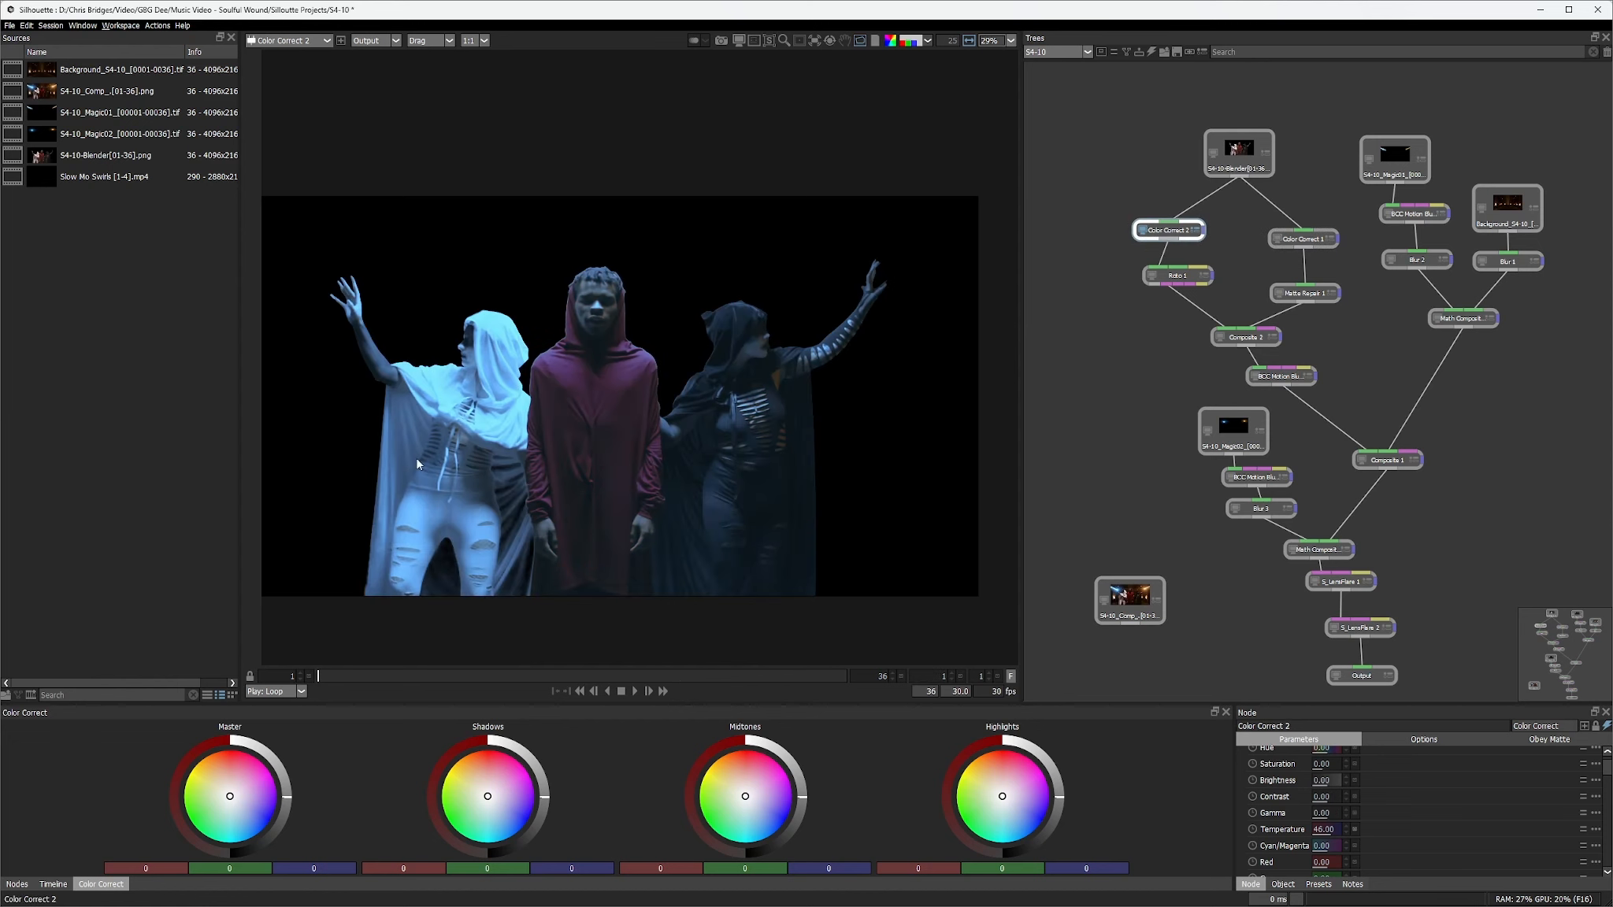
left_click(1181, 279)
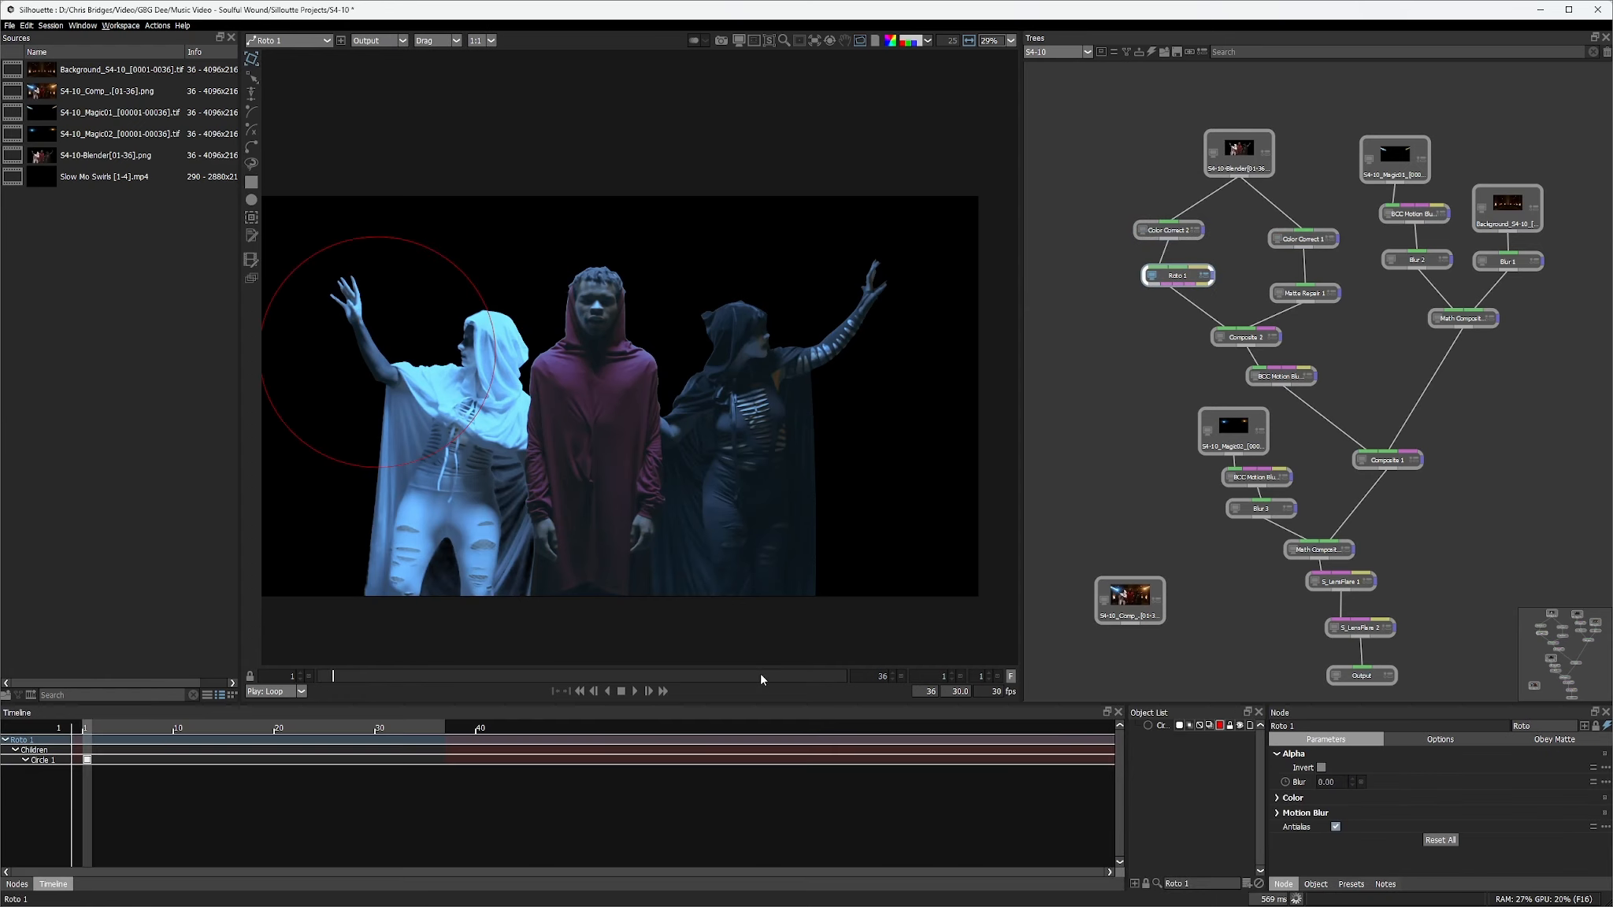
Return to the early frames, inspect the Circle 1 mask, and scrub the Composite 2 result
left_click_drag(759, 675, 326, 678)
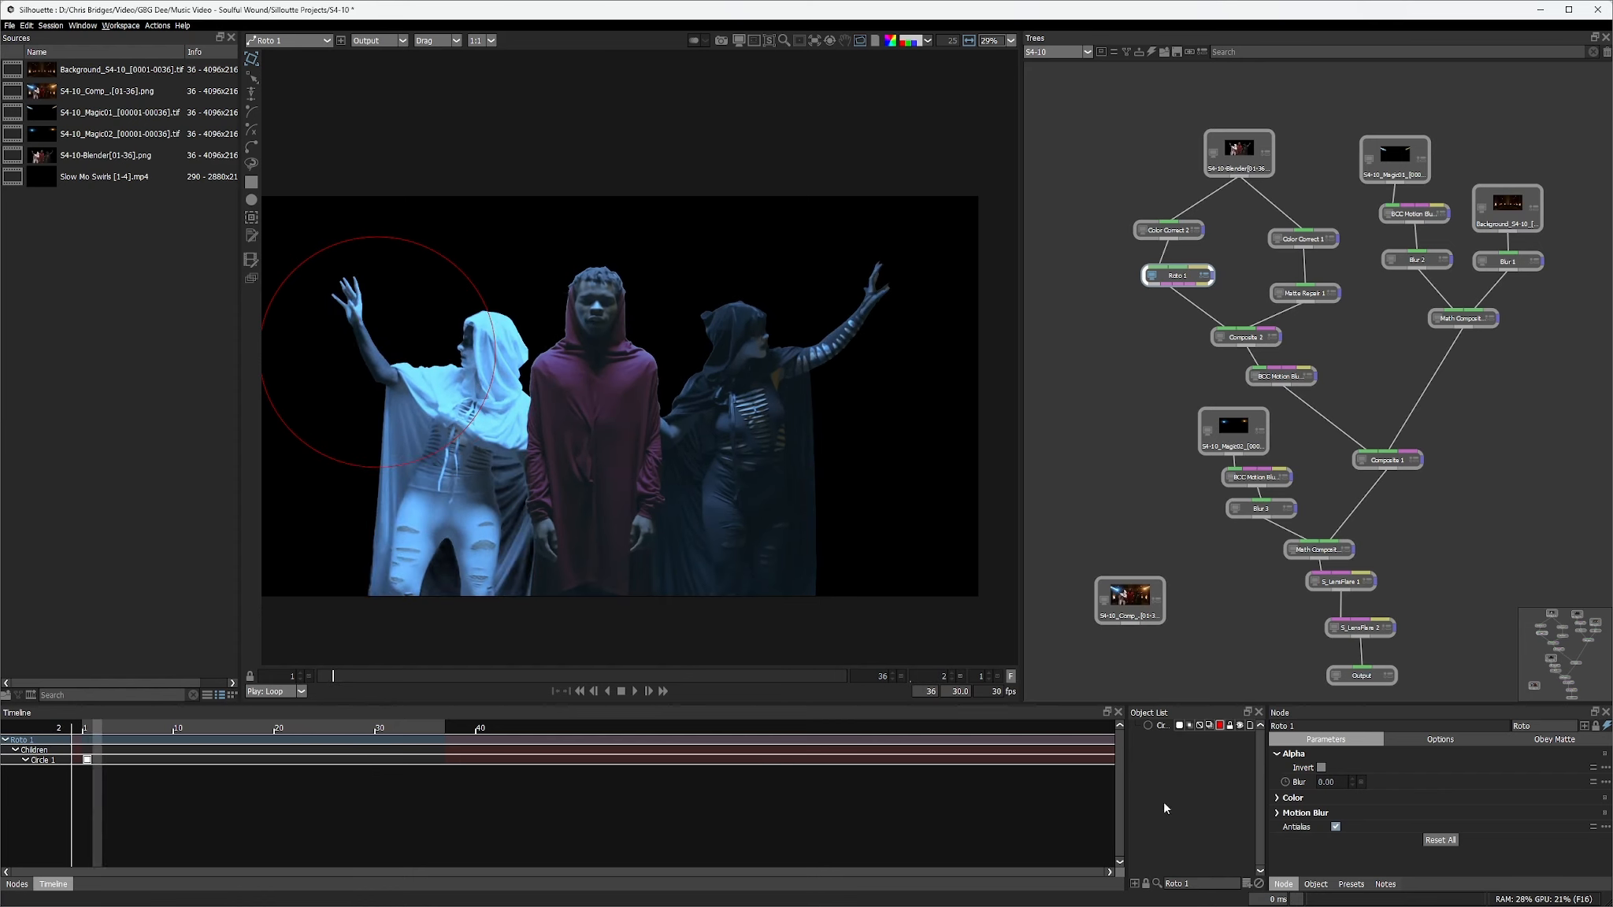
left_click(1161, 726)
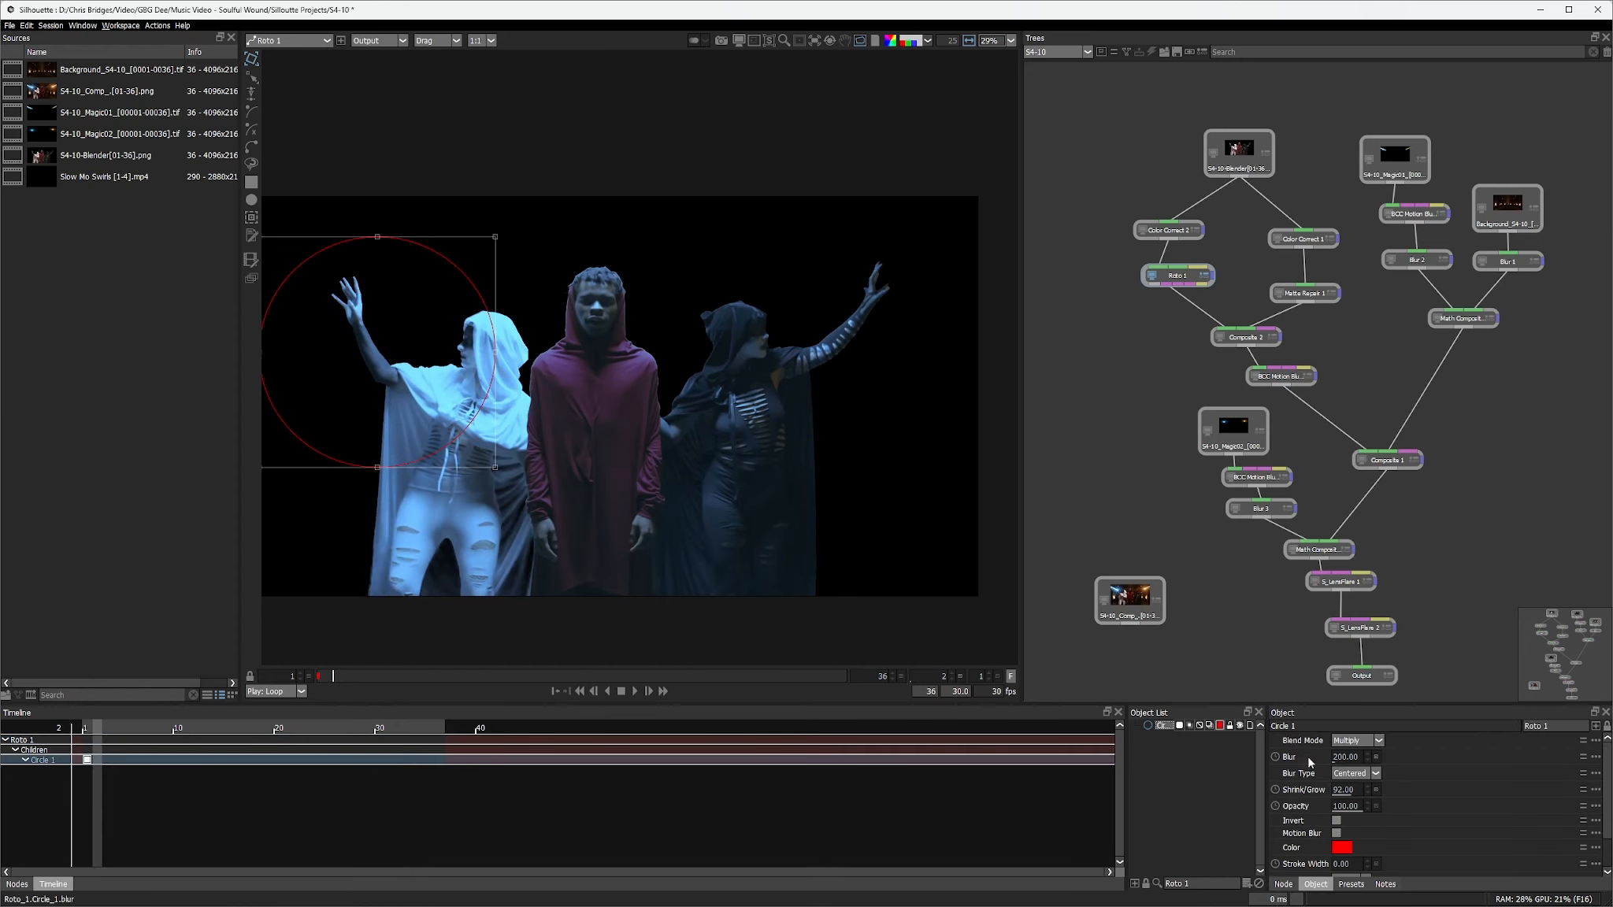
left_click(1245, 337)
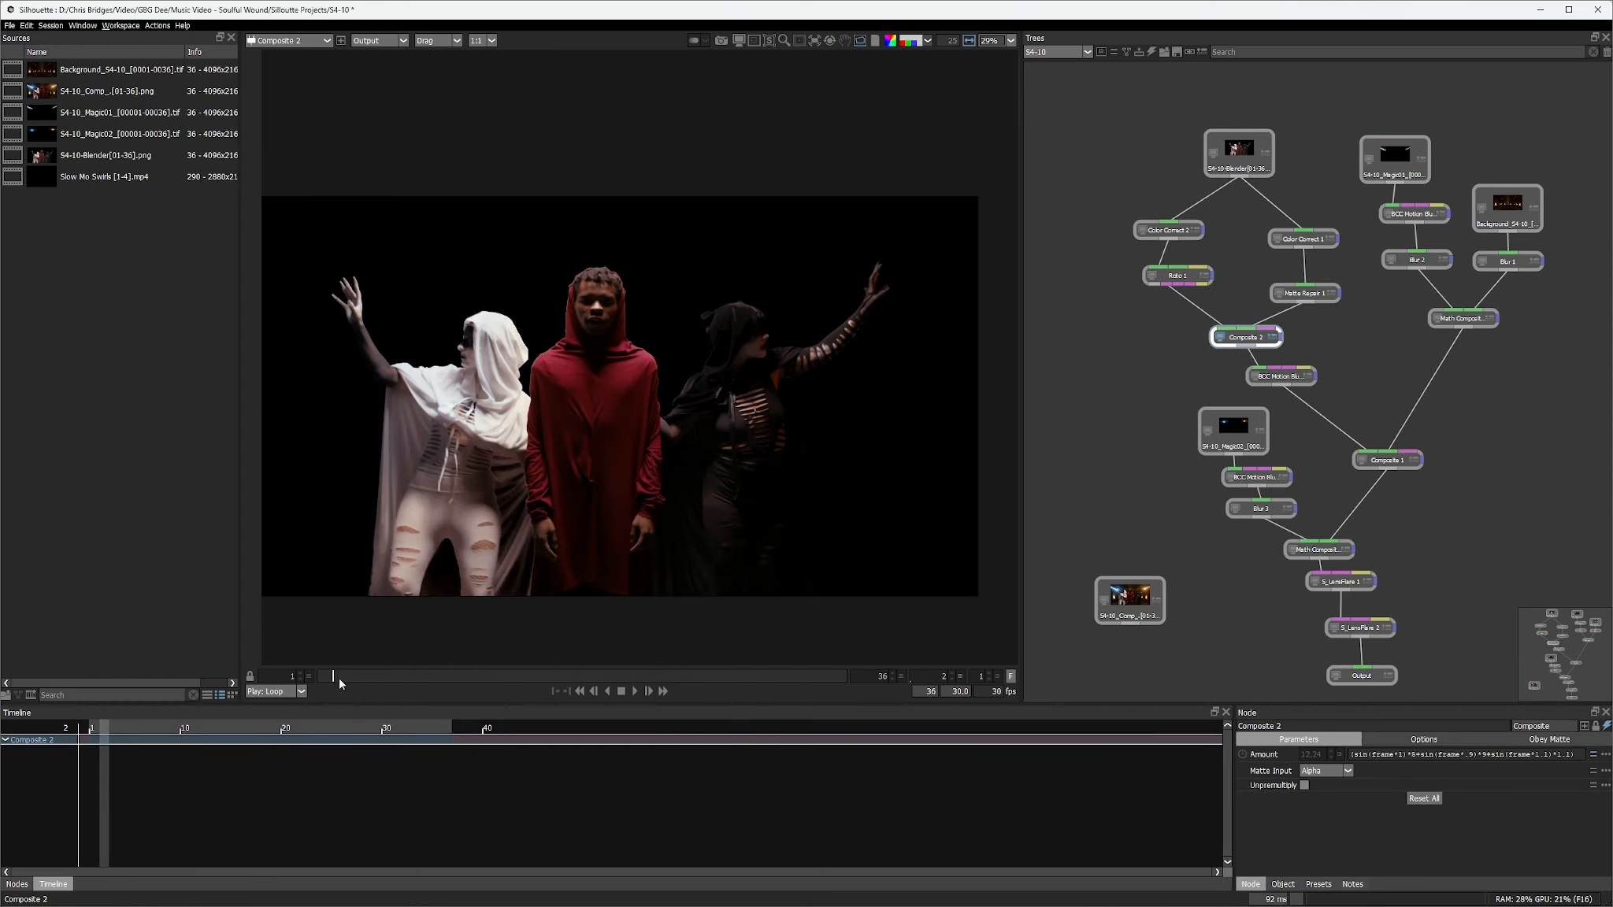
left_click_drag(339, 678, 544, 697)
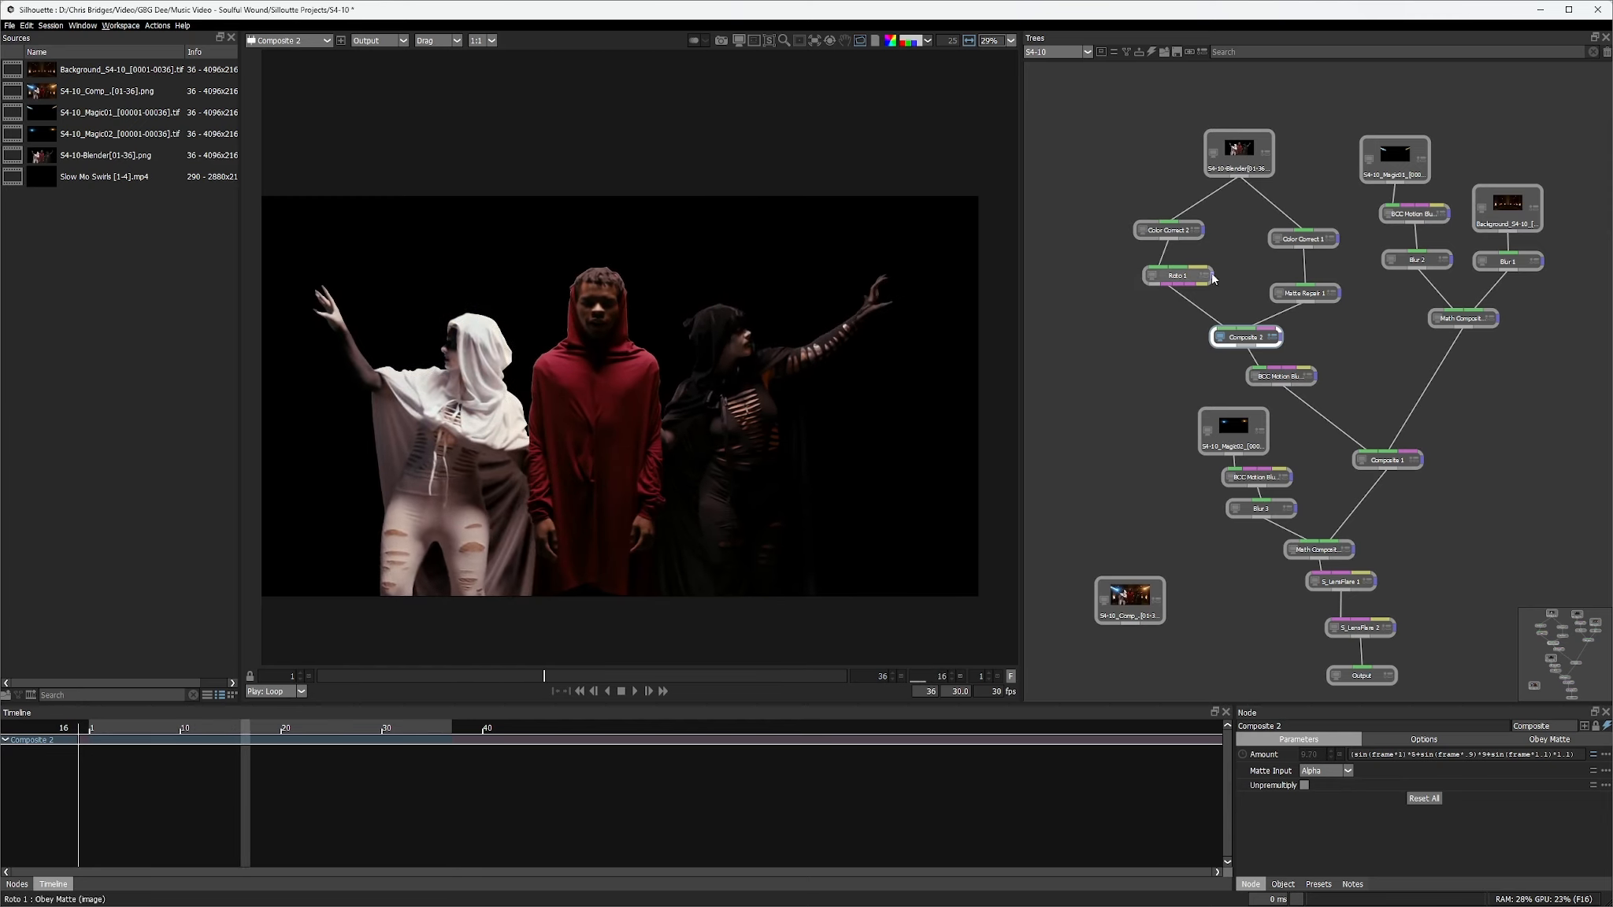
Compare the BCC Motion Blur 2, Math Composite 1 and S4-10_Magic01 beam source outputs in the viewer
left_click(1417, 217)
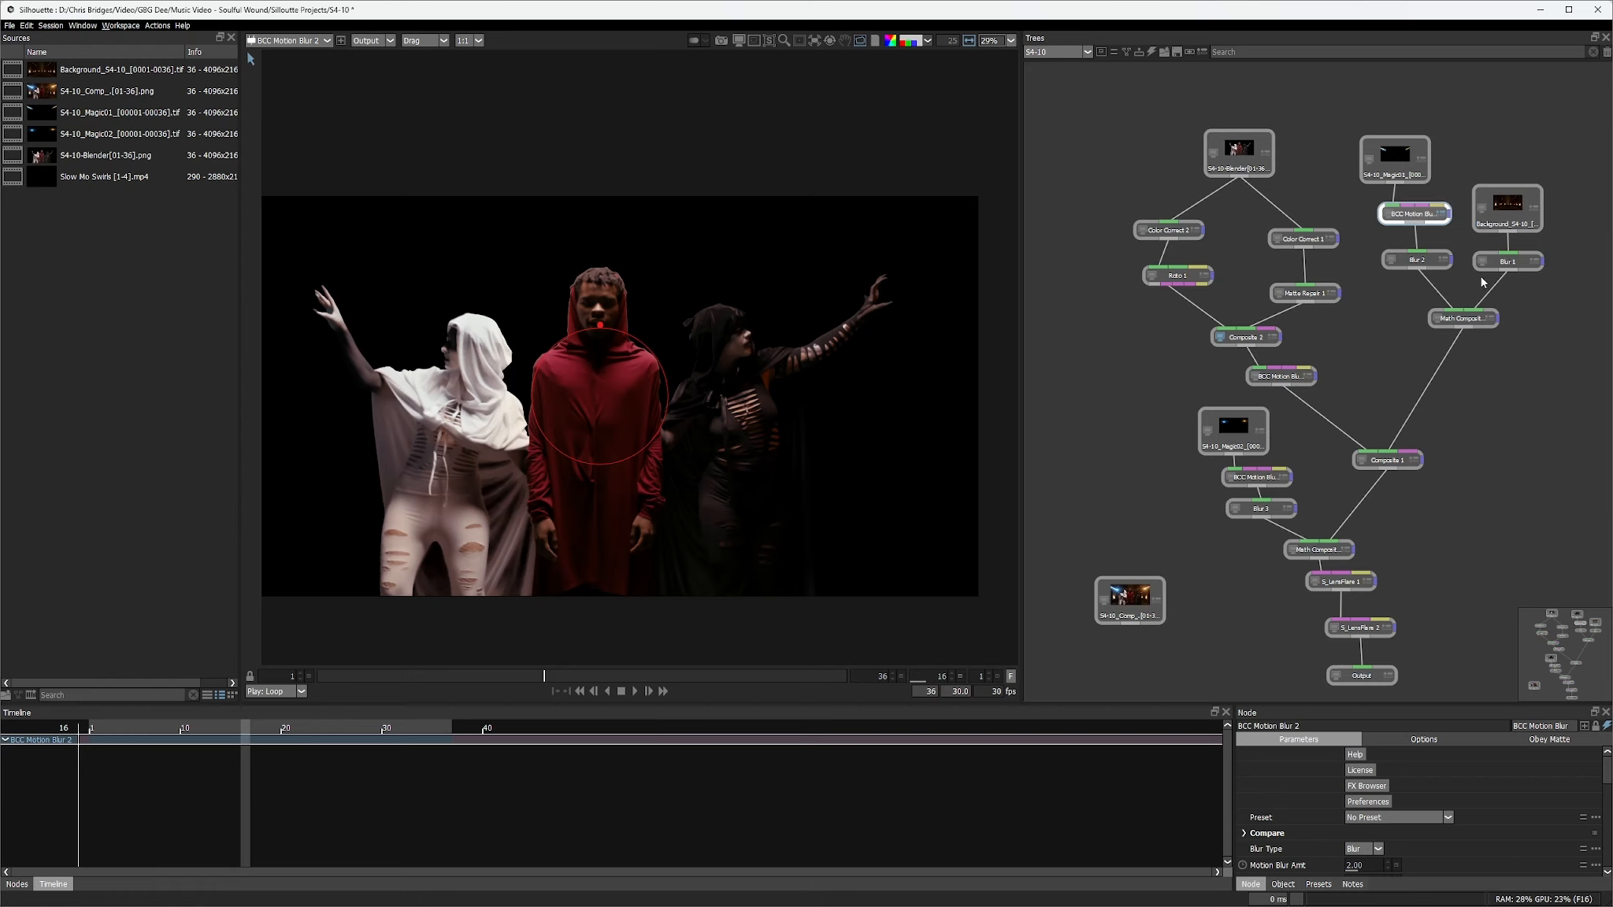
left_click(1466, 318)
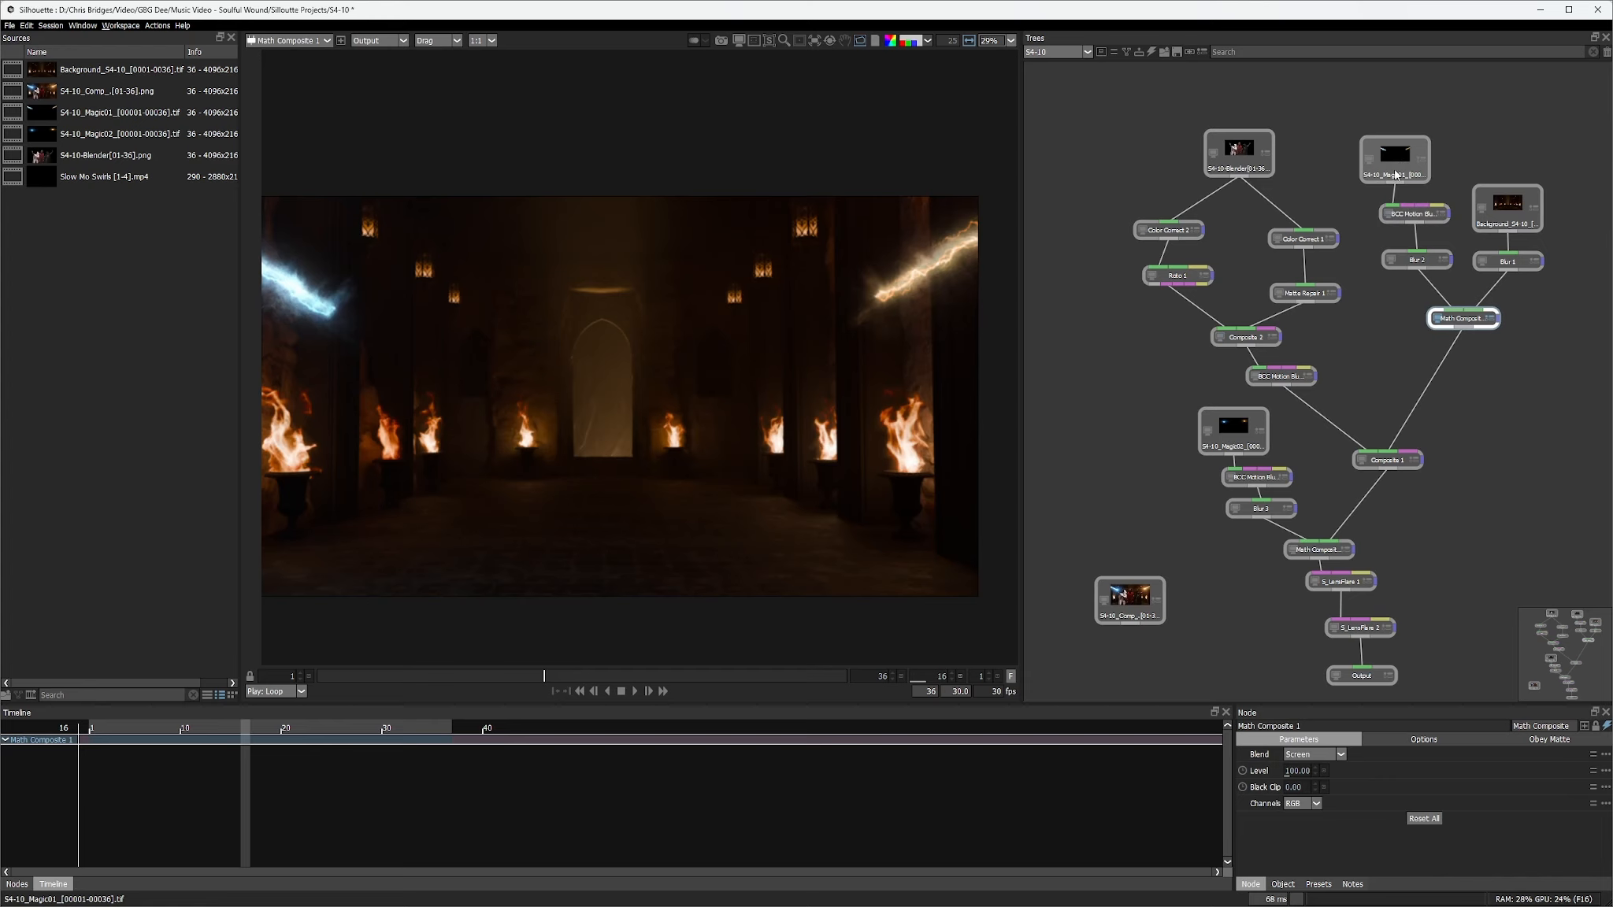
left_click(1400, 171)
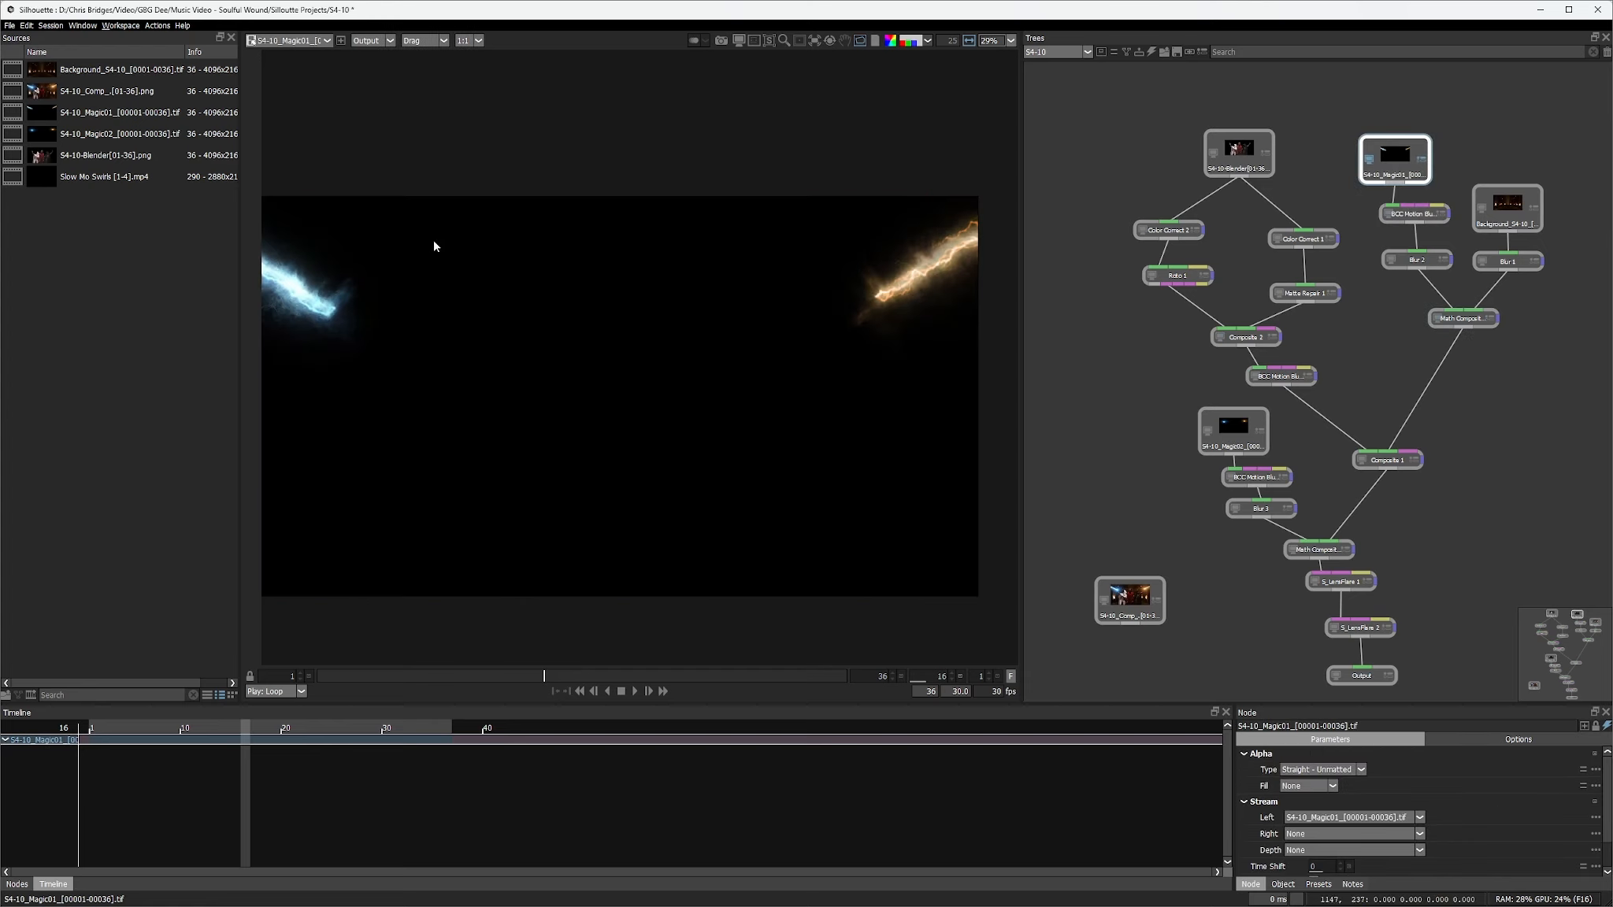
left_click(1463, 318)
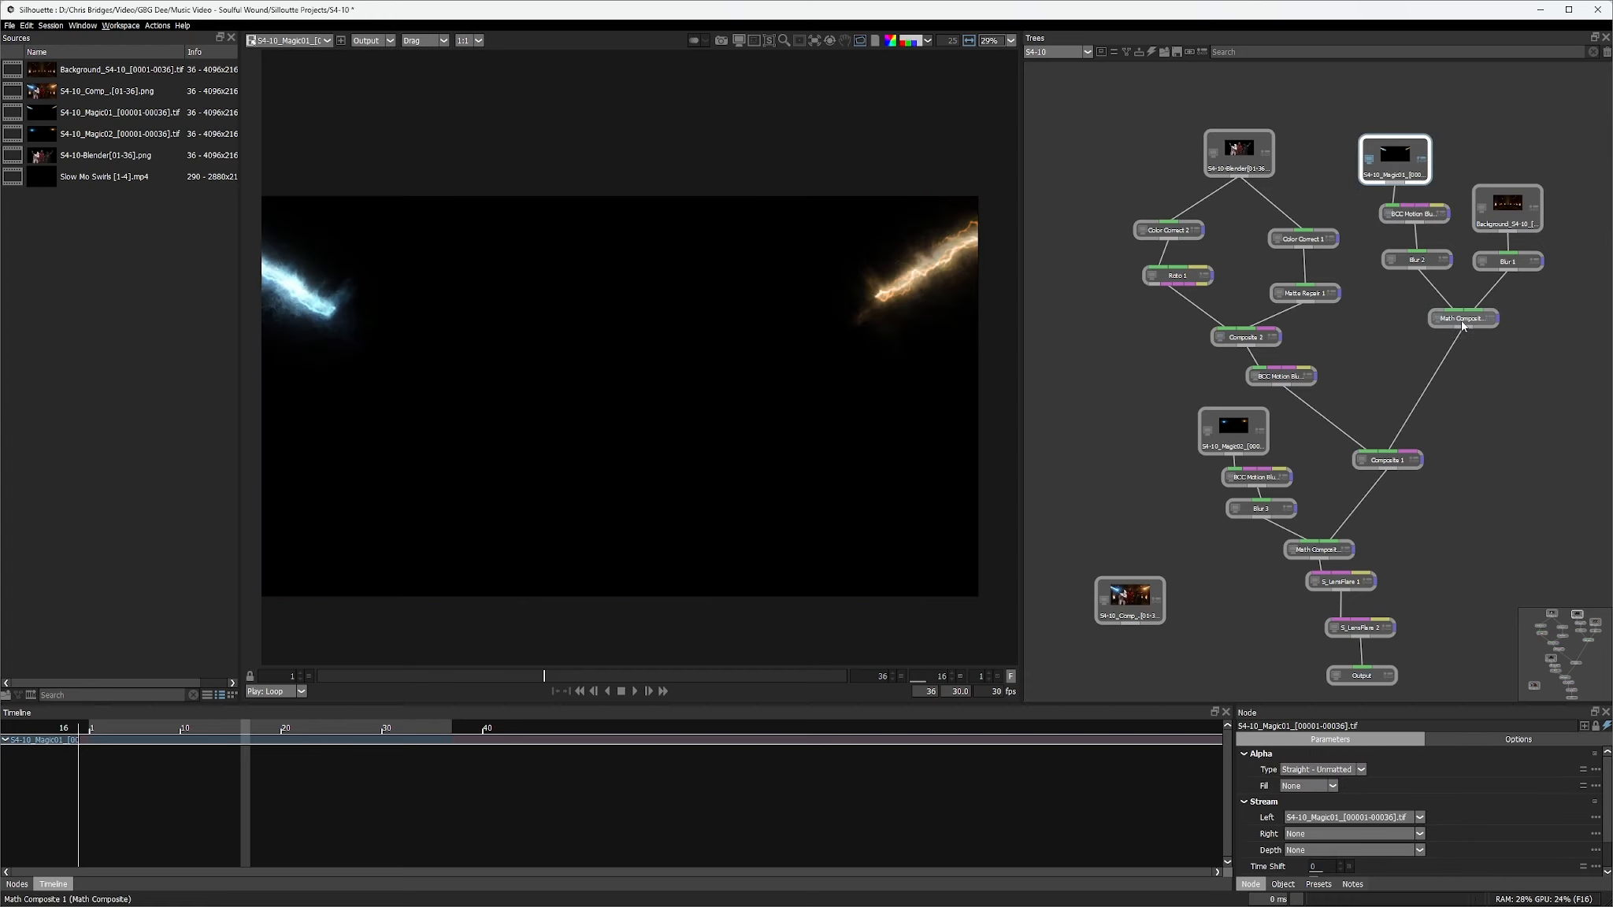